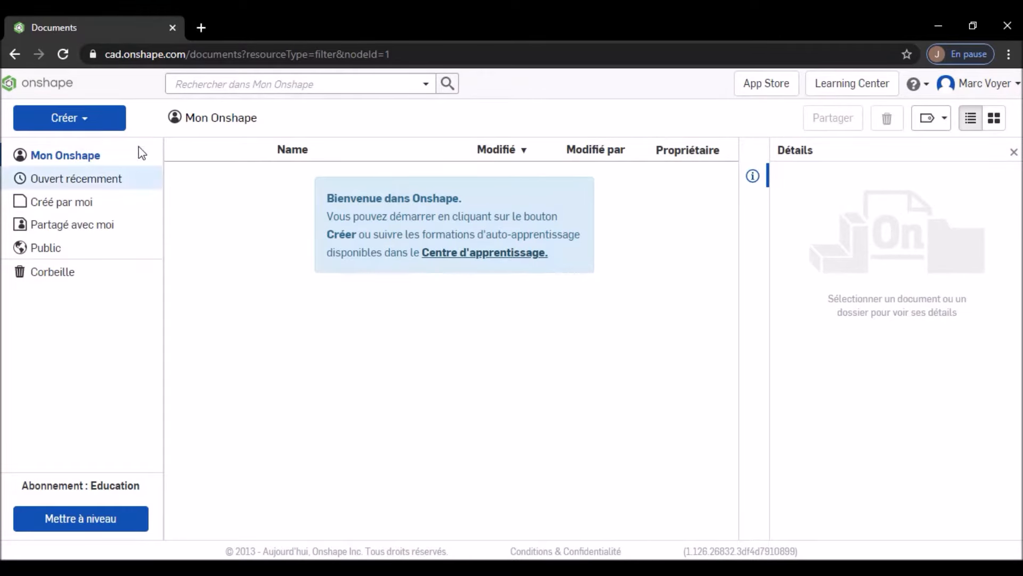
# Create a new document named "Porte-clés".
pyautogui.click(86, 122)
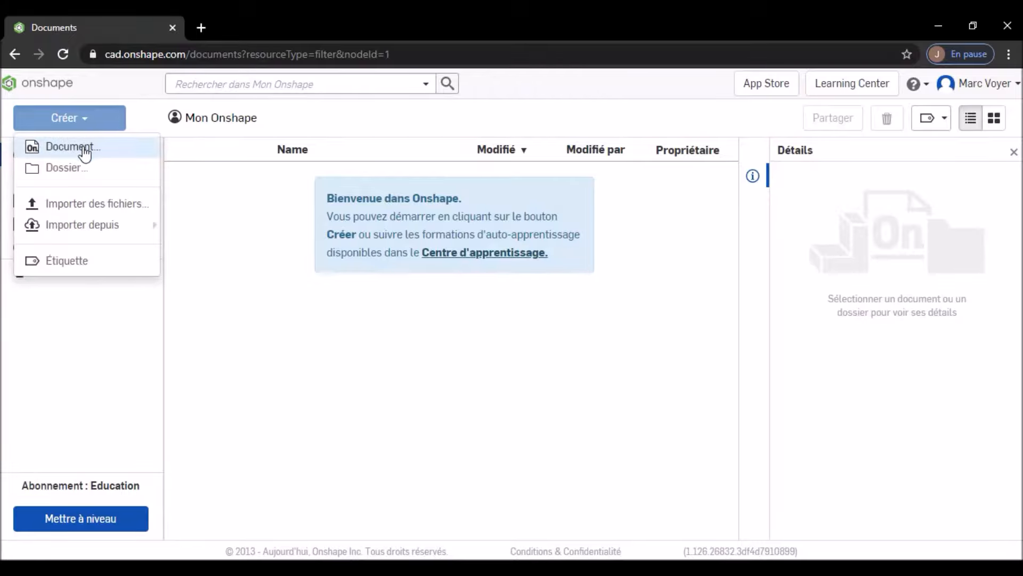
pyautogui.click(83, 149)
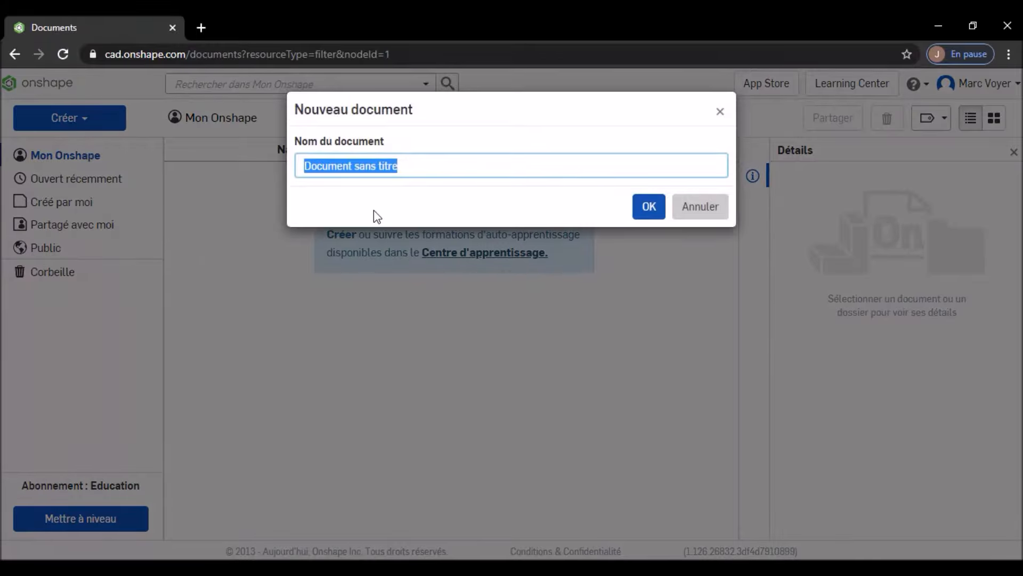
pyautogui.write('Porte')
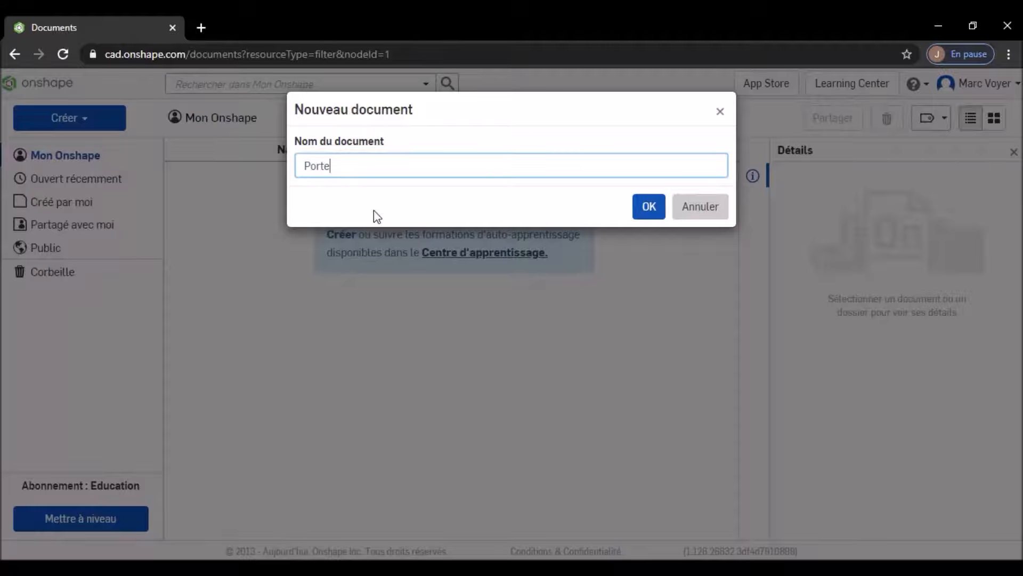
pyautogui.write('-clés')
pyautogui.click(647, 208)
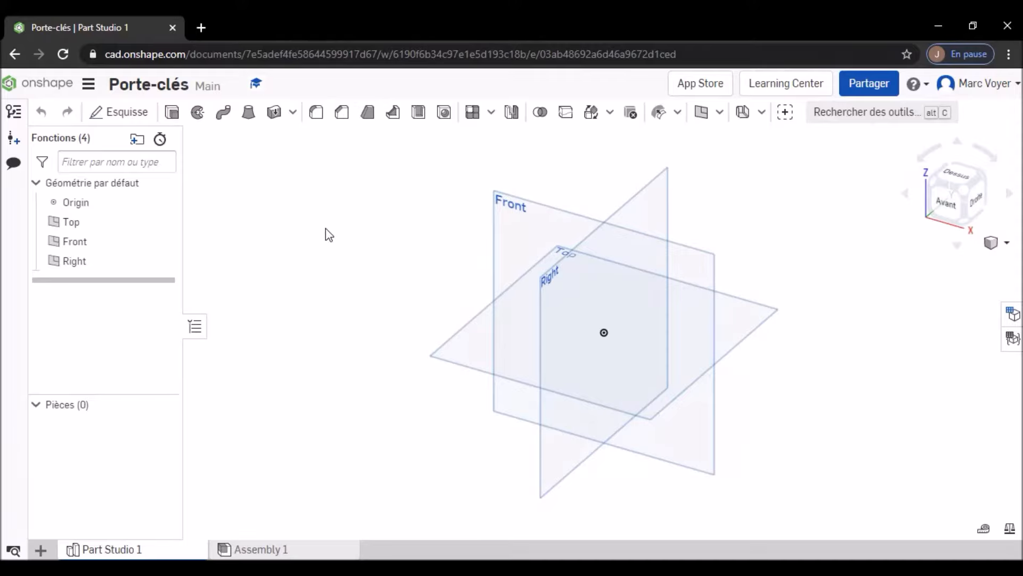
pyautogui.moveTo(393, 210)
pyautogui.mouseDown(button='right')
pyautogui.moveTo(393, 240)
pyautogui.moveTo(418, 215)
pyautogui.moveTo(402, 214)
pyautogui.mouseUp(button='right')
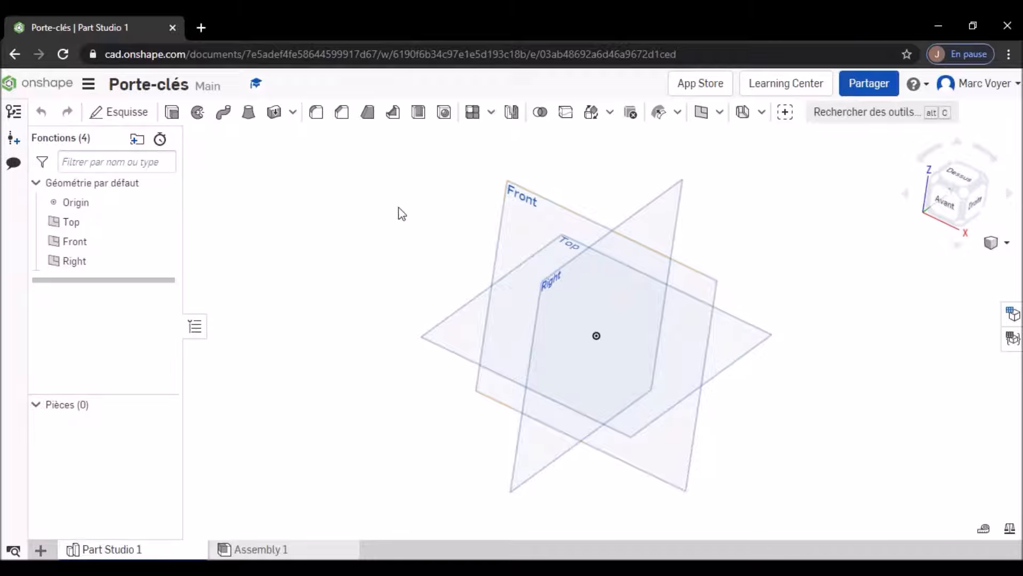
pyautogui.click(945, 204)
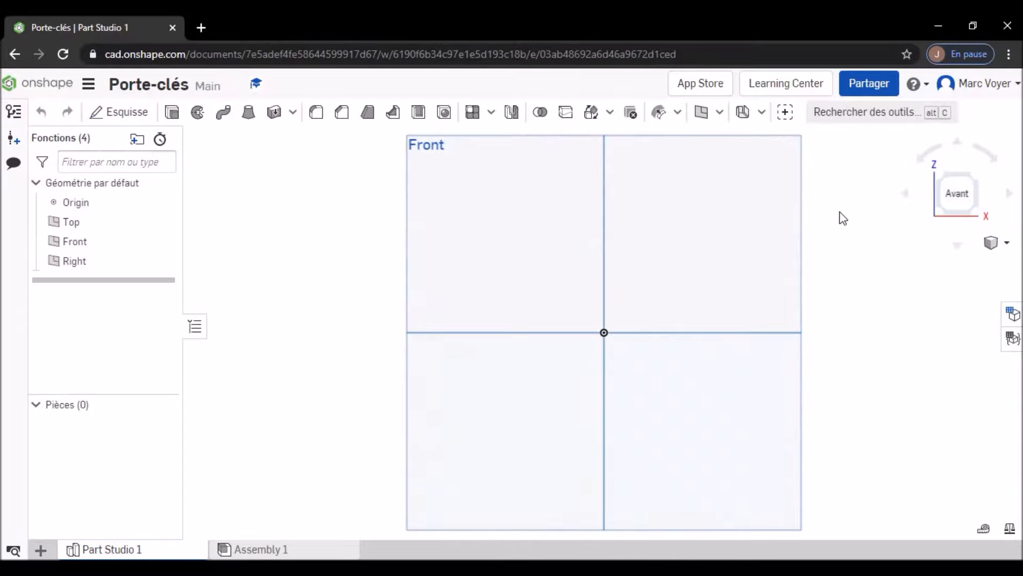
pyautogui.moveTo(839, 217); pyautogui.dragTo(849, 246, button='right')
pyautogui.click(963, 176)
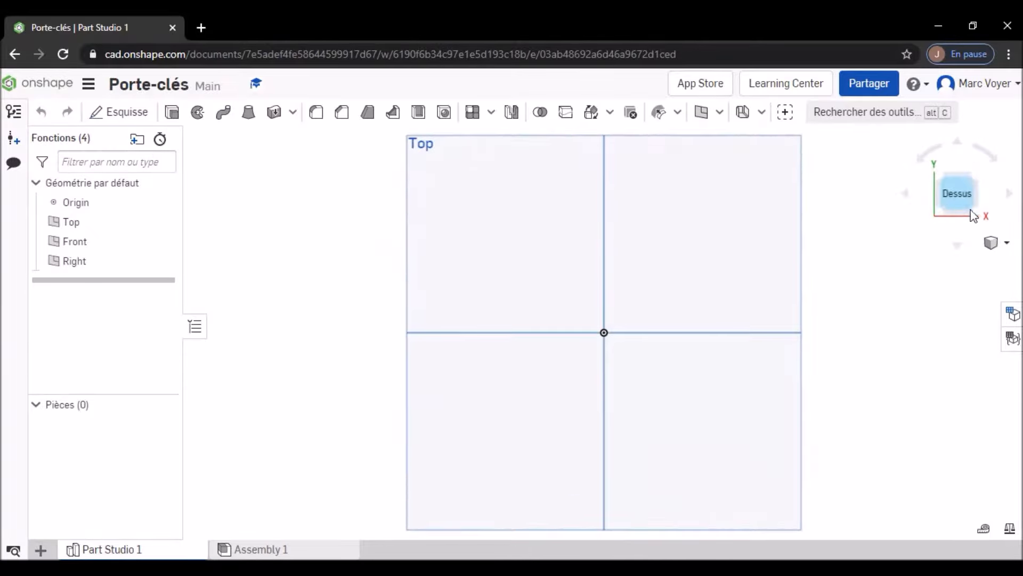
pyautogui.click(976, 209)
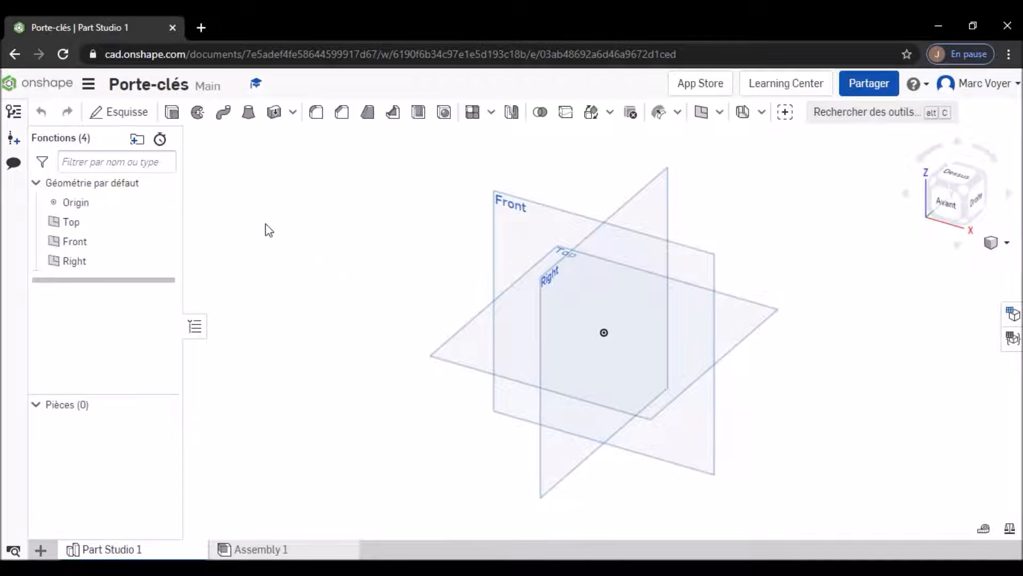
# Start a sketch on the Front plane and draw a circle about 56 mm in diameter centred on the origin.
pyautogui.click(127, 112)
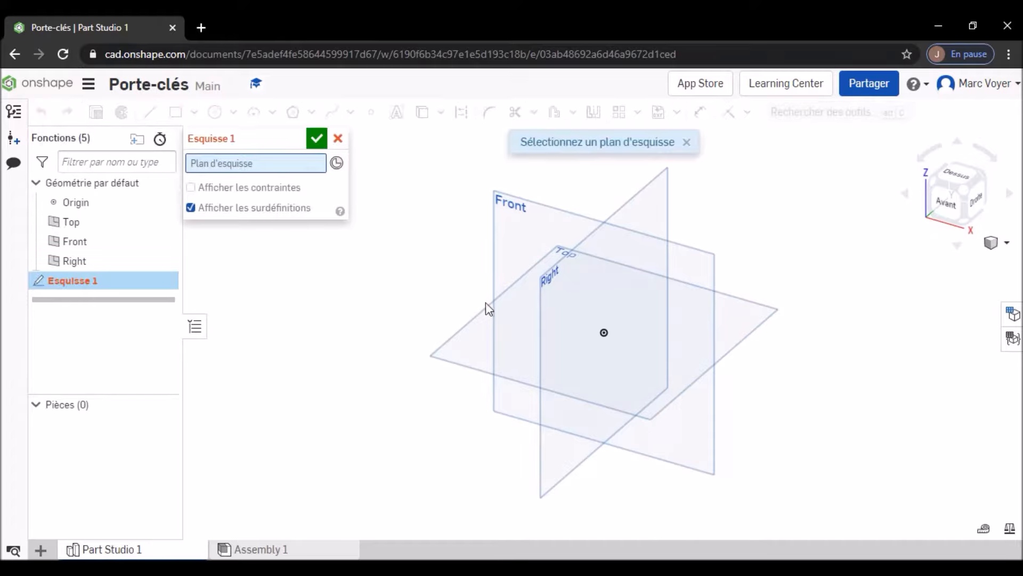
pyautogui.click(518, 235)
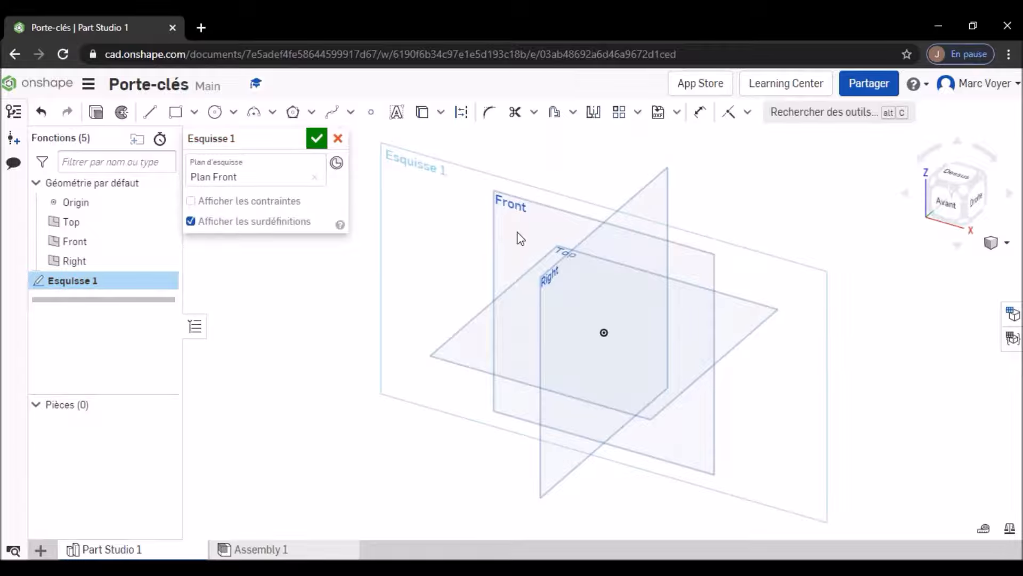
pyautogui.click(940, 200)
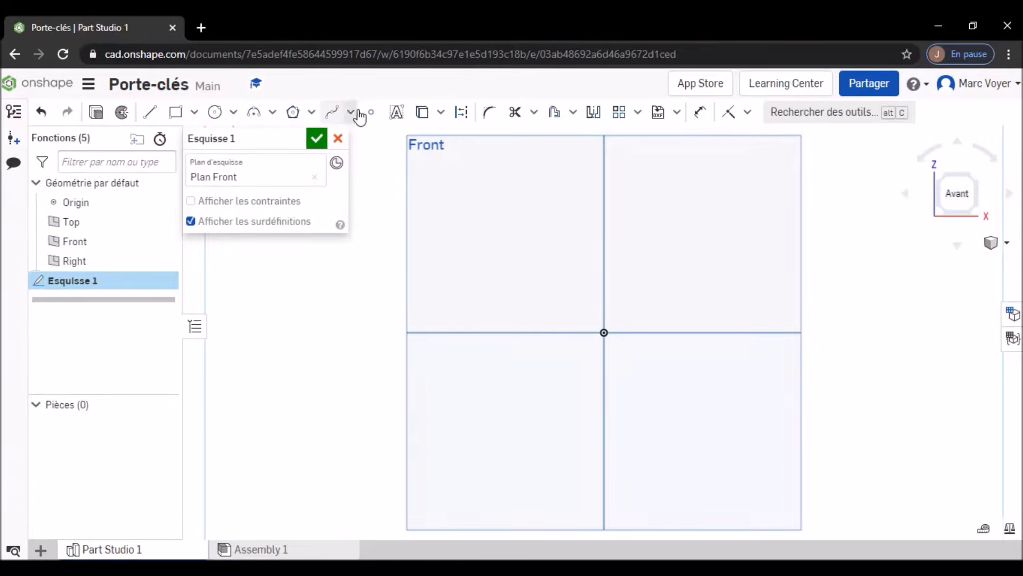
pyautogui.click(233, 113)
pyautogui.click(260, 140)
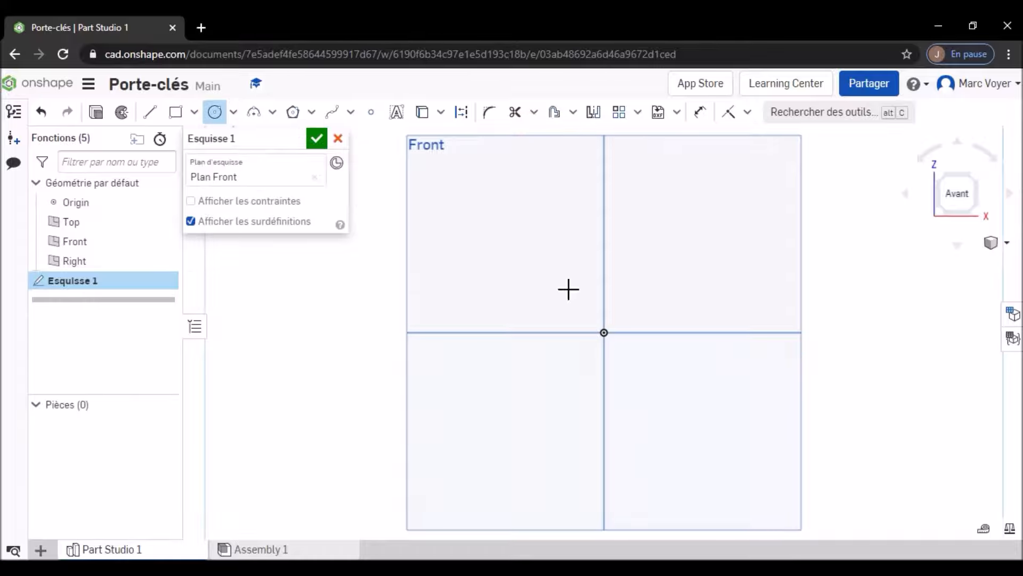
pyautogui.click(612, 340)
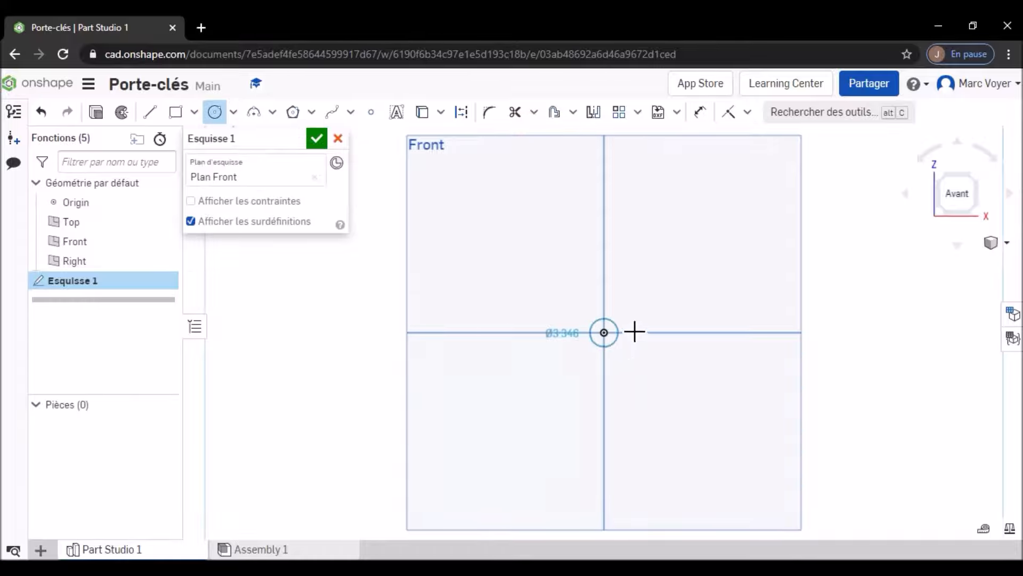
pyautogui.click(679, 317)
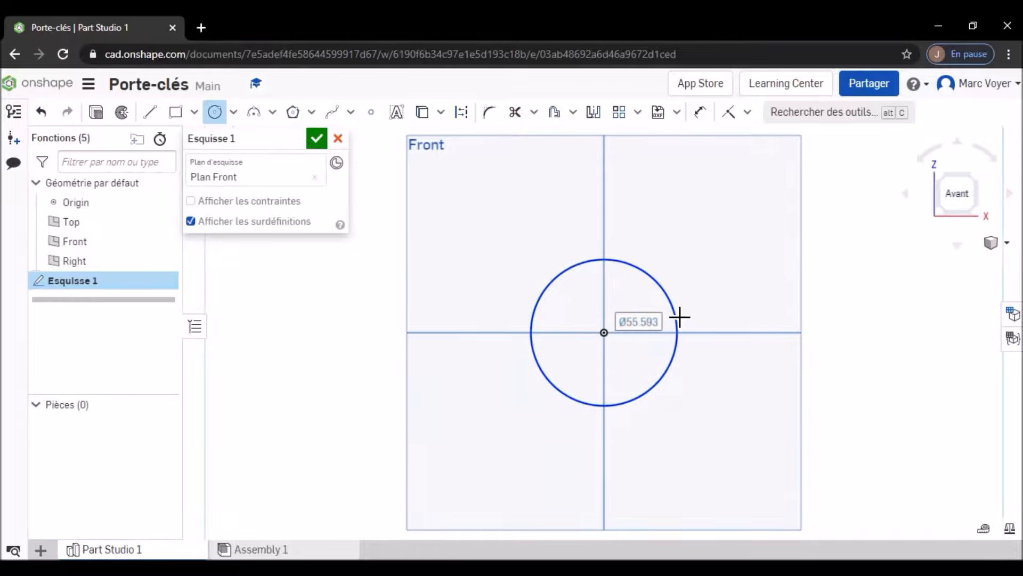
# Set the circle's diameter to 40 mm and finish the sketch.
pyautogui.doubleClick(633, 324)
pyautogui.write('4')
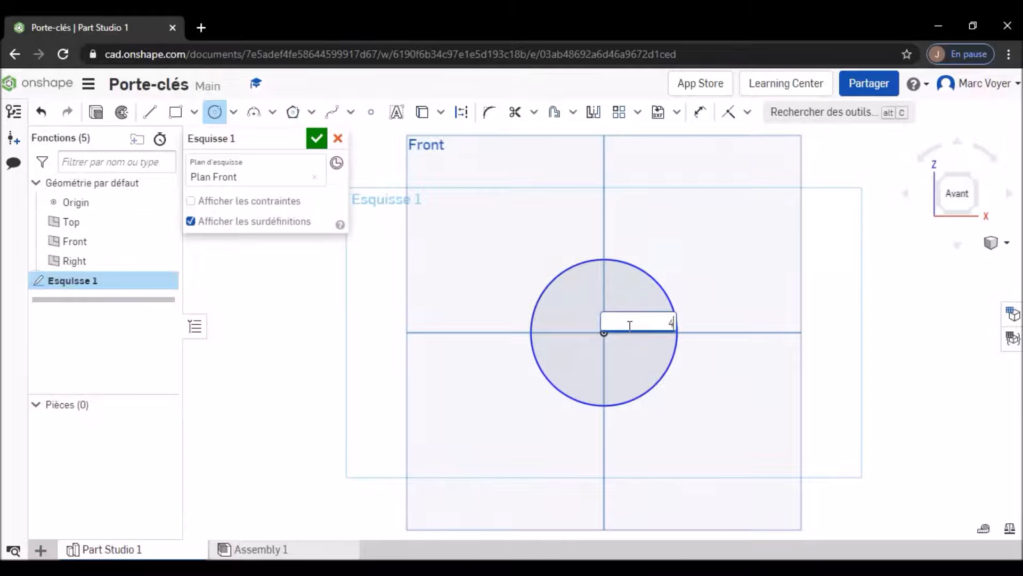
pyautogui.write('0')
pyautogui.press('Return')
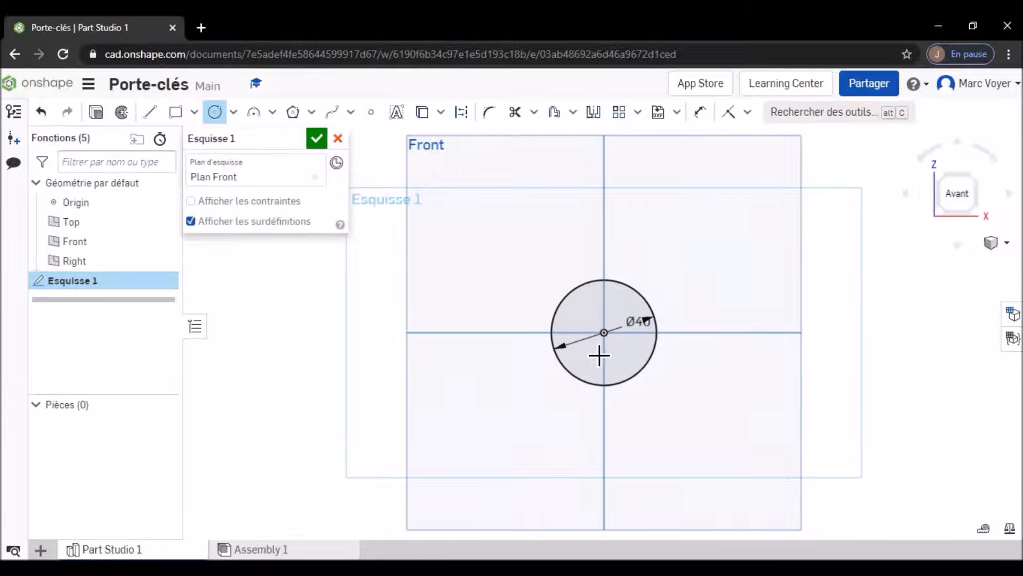
pyautogui.click(316, 139)
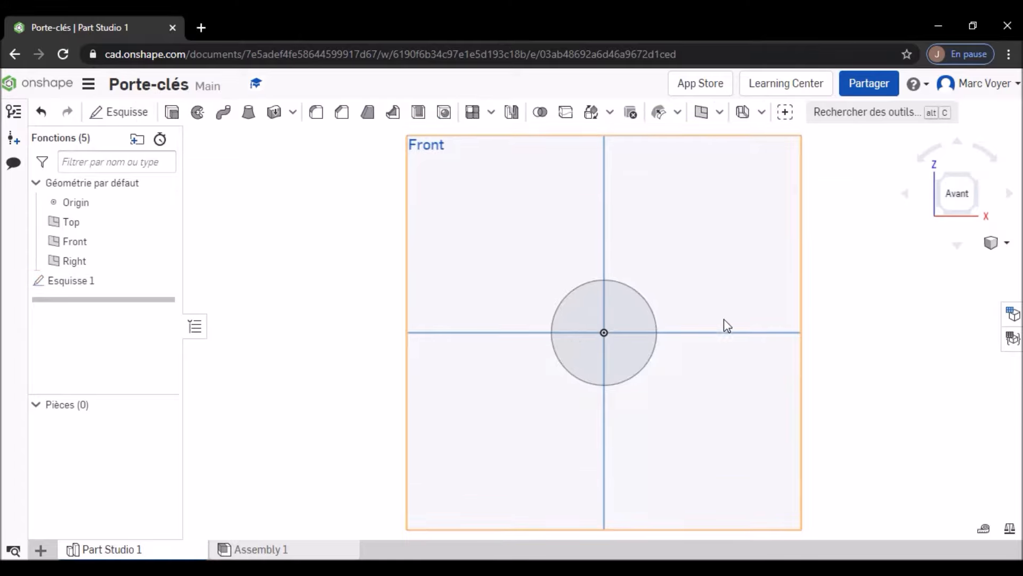
# Extrude the circle as a new solid with a blind depth of 5 mm, keeping the default direction.
pyautogui.moveTo(731, 287)
pyautogui.mouseDown(button='right')
pyautogui.moveTo(680, 313)
pyautogui.moveTo(717, 300)
pyautogui.moveTo(715, 288)
pyautogui.mouseUp(button='right')
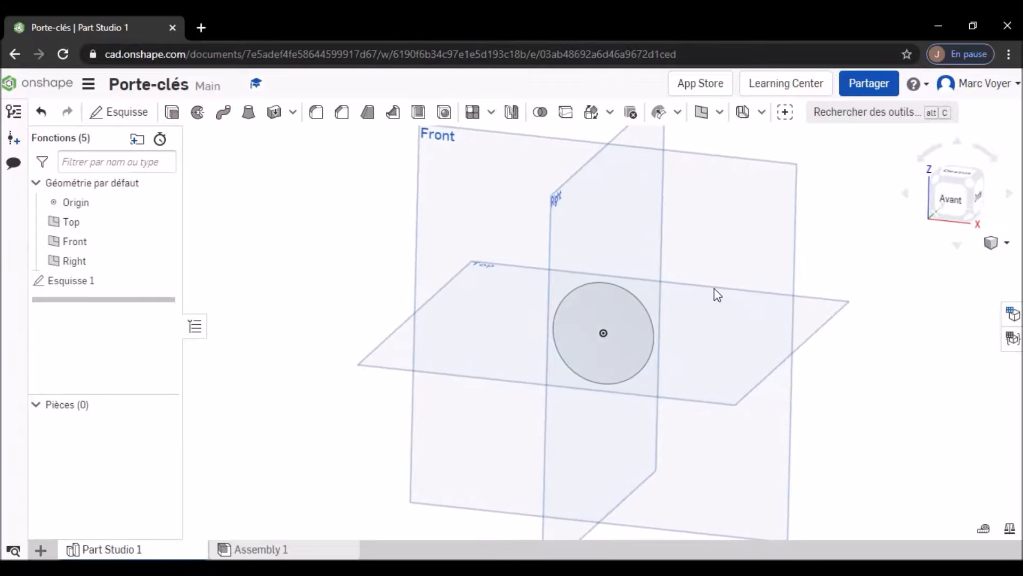
pyautogui.click(172, 113)
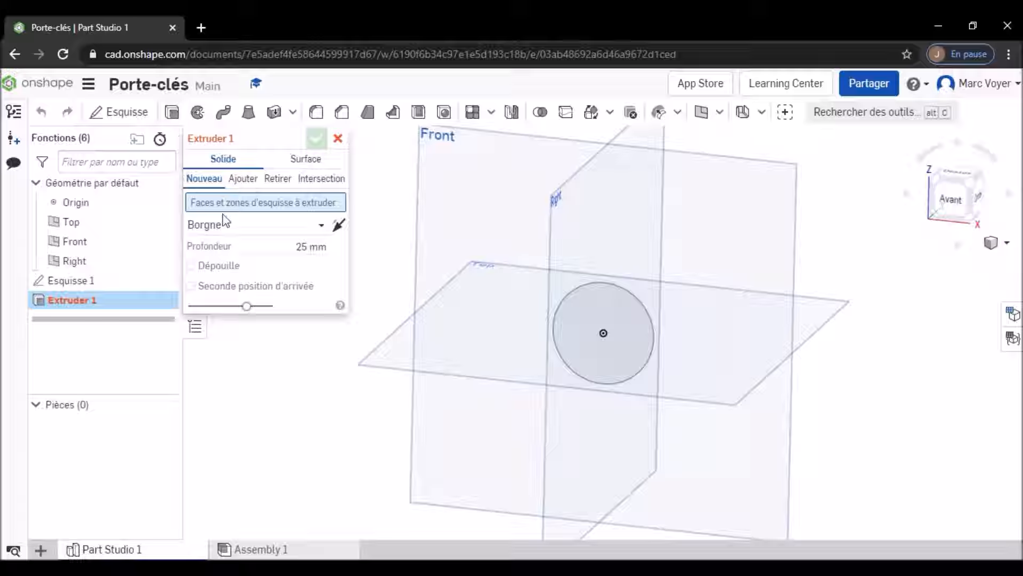
pyautogui.click(581, 314)
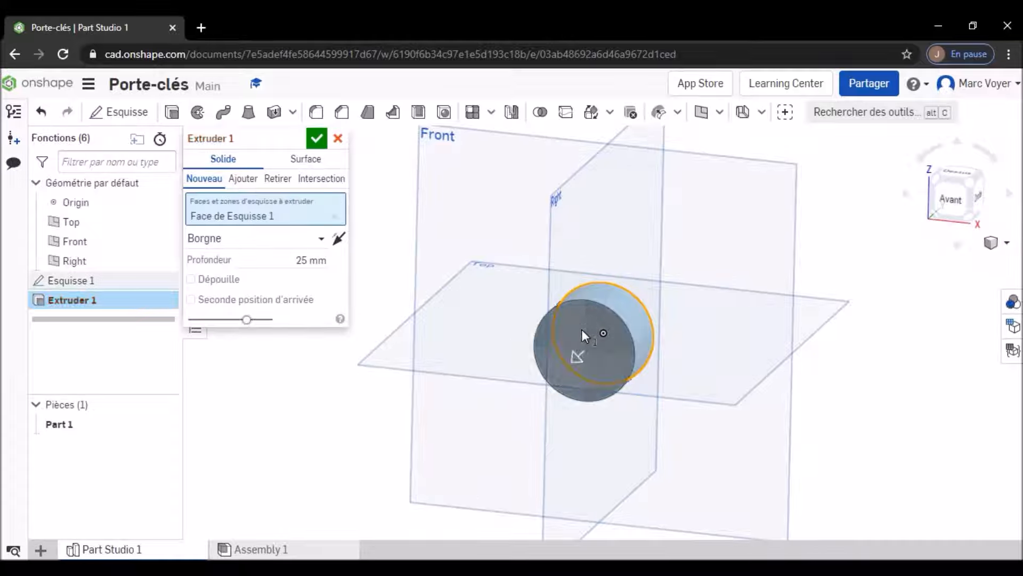
pyautogui.moveTo(721, 305); pyautogui.dragTo(699, 311, button='right')
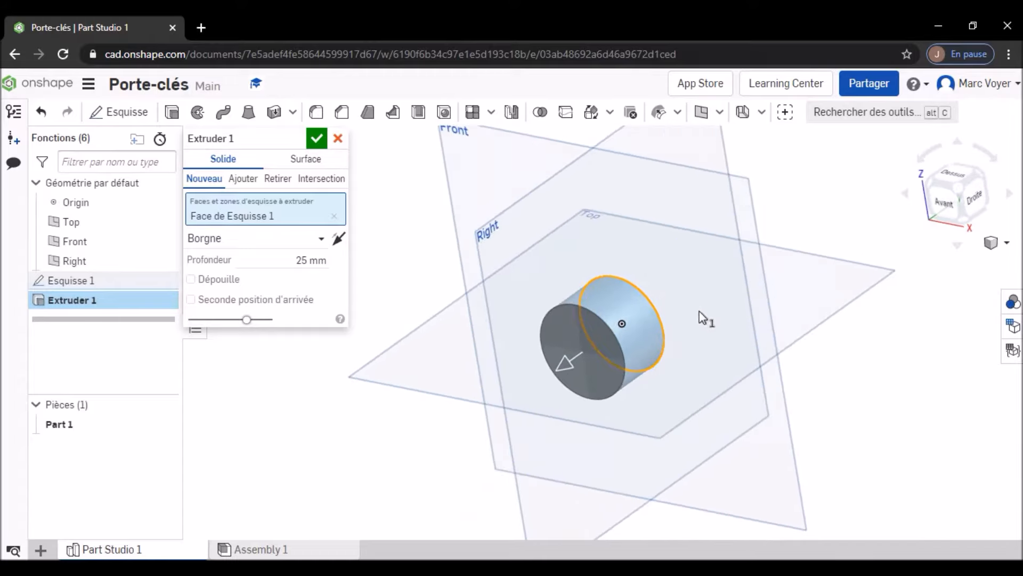
pyautogui.click(298, 260)
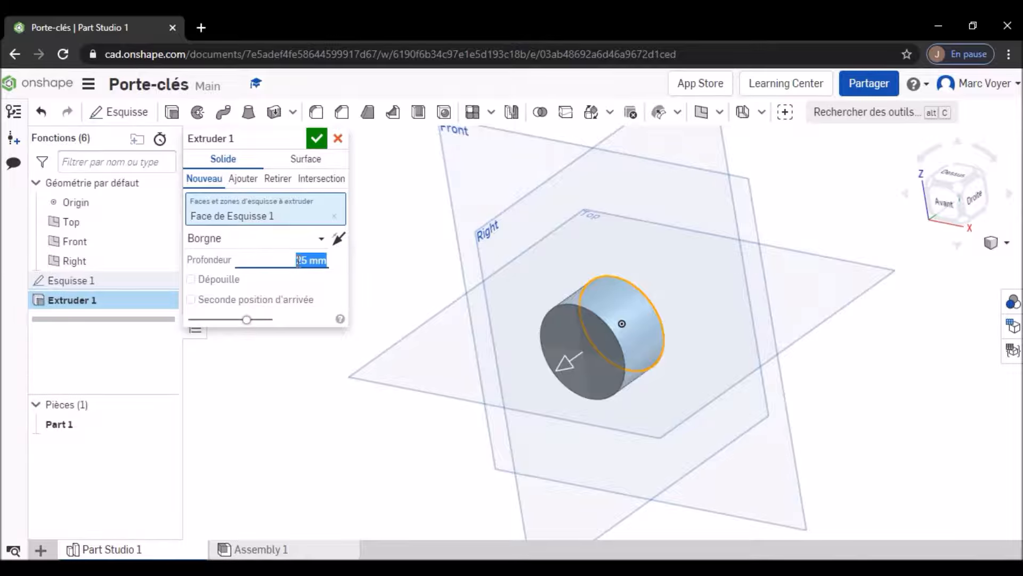
pyautogui.write('5')
pyautogui.press('Return')
pyautogui.click(339, 239)
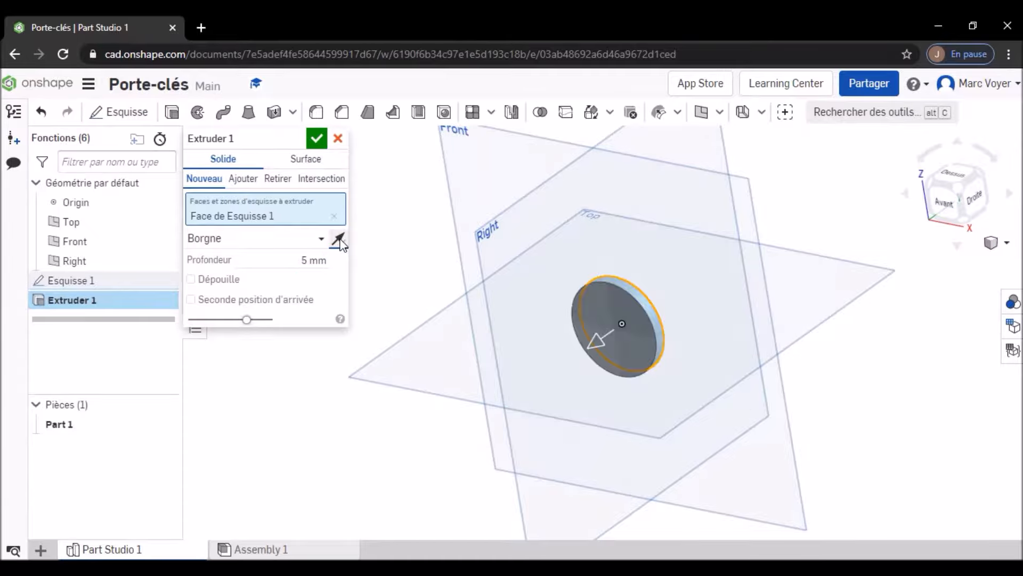
pyautogui.click(339, 240)
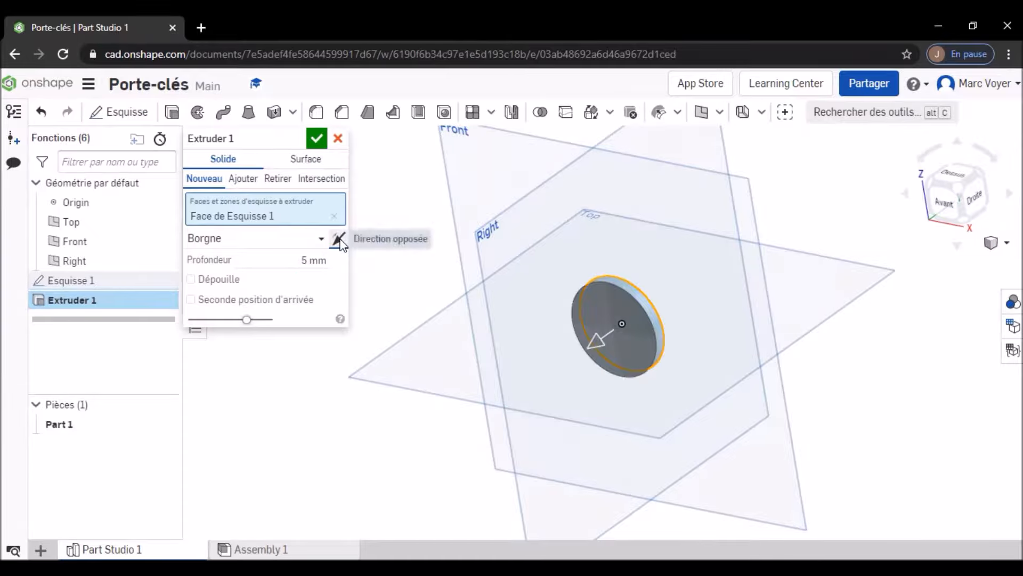
pyautogui.click(317, 140)
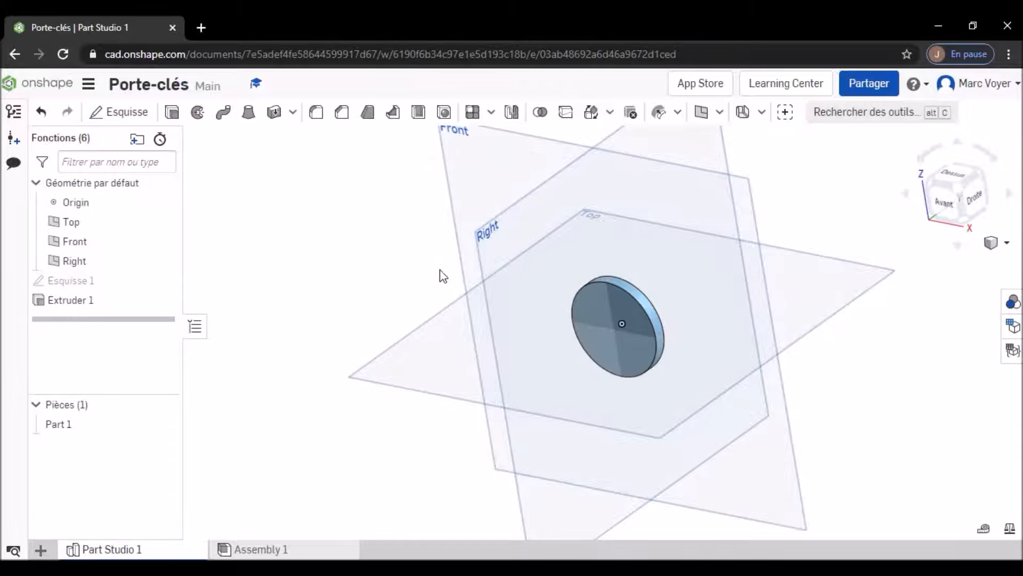
# Fillet the front and back circular edges of the disc with a 2 mm radius.
pyautogui.moveTo(568, 366); pyautogui.dragTo(546, 368, button='right')
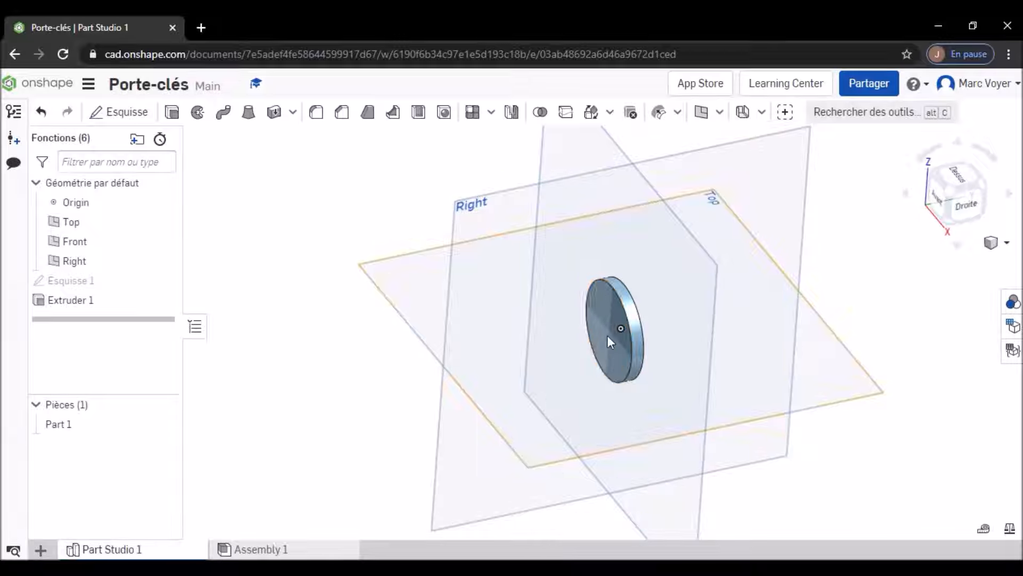
pyautogui.moveTo(636, 396); pyautogui.dragTo(692, 370, button='right')
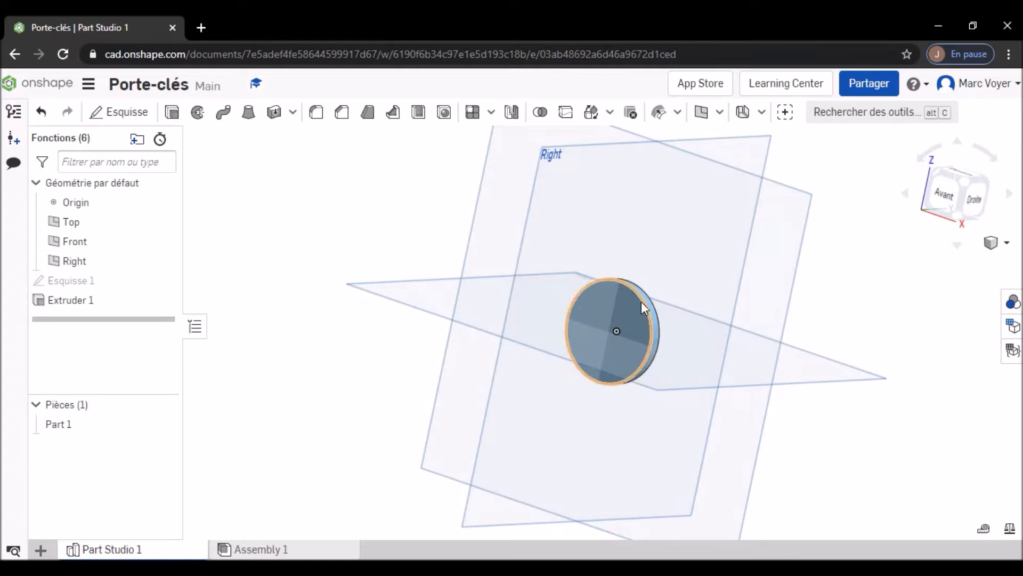
pyautogui.click(316, 115)
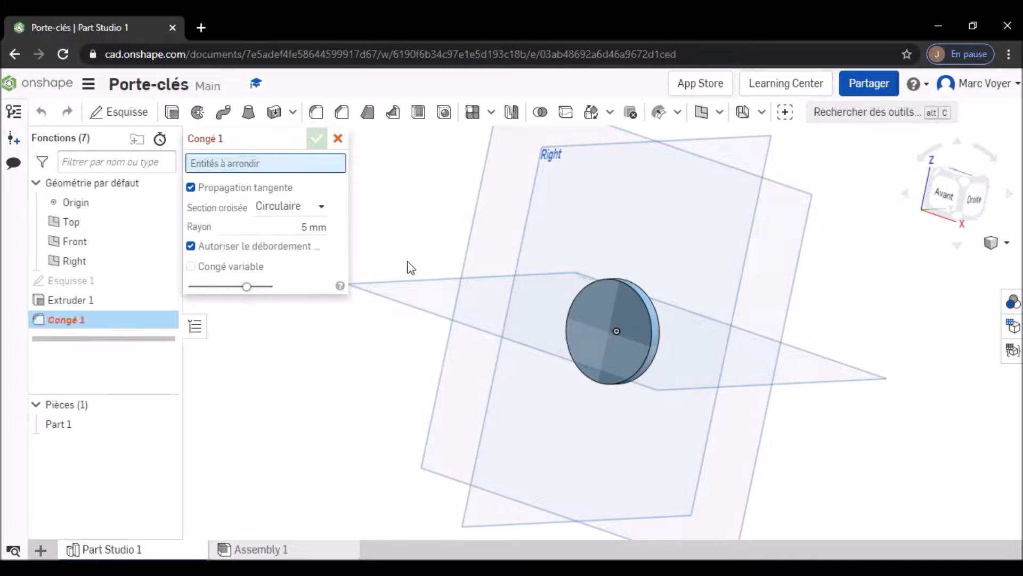
pyautogui.click(631, 287)
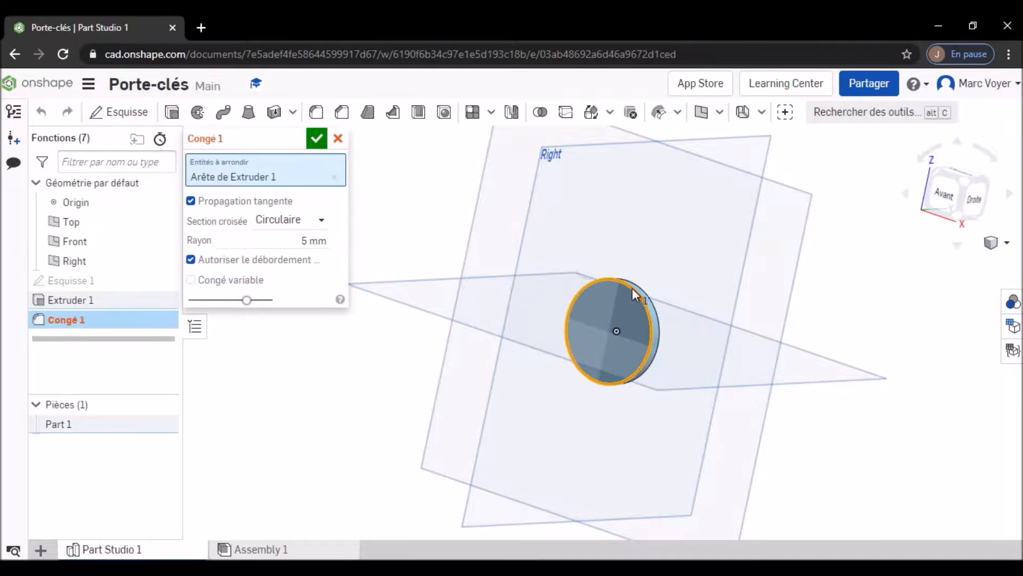
pyautogui.click(654, 308)
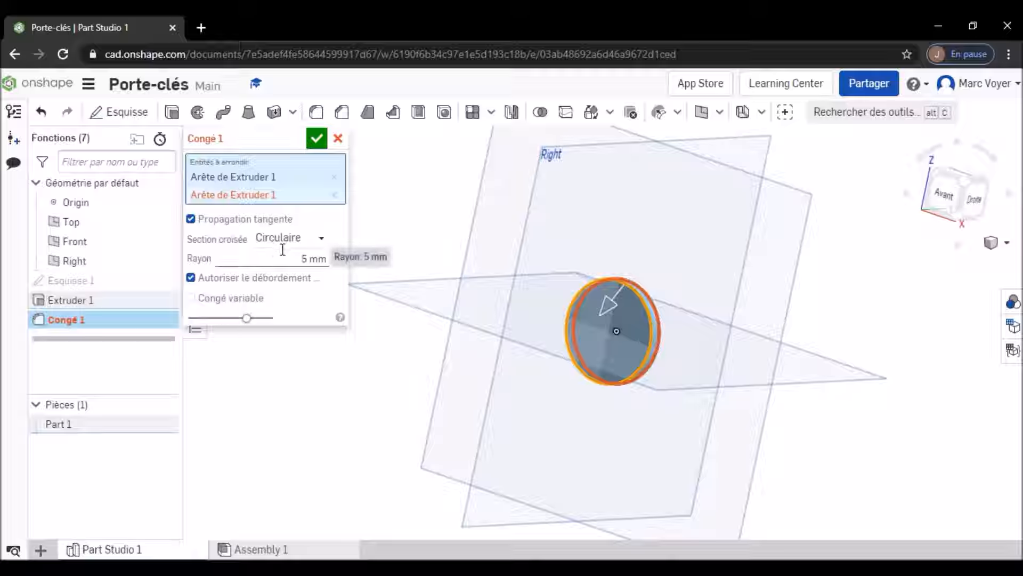
pyautogui.click(316, 258)
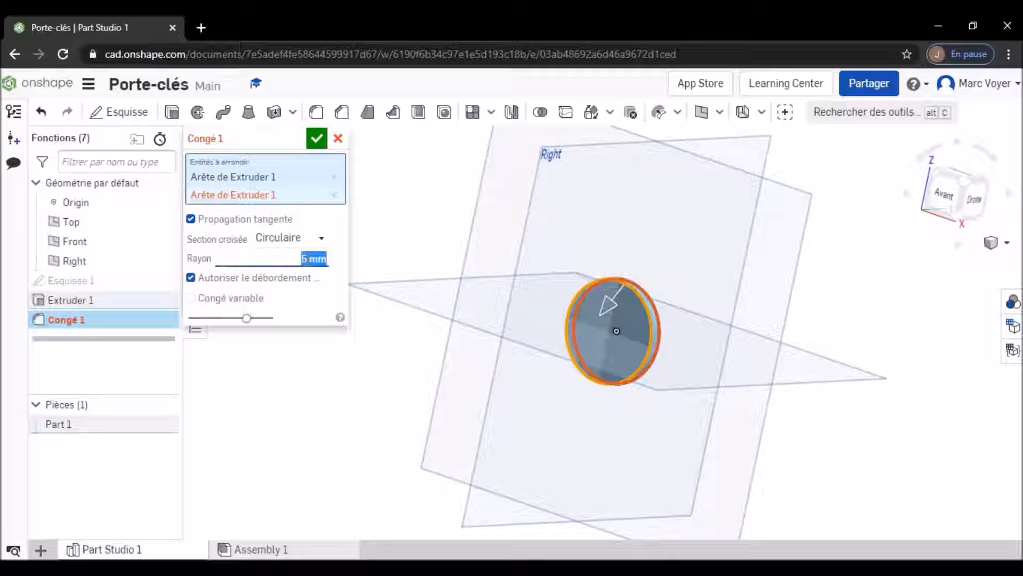
pyautogui.write('2')
pyautogui.press('Return')
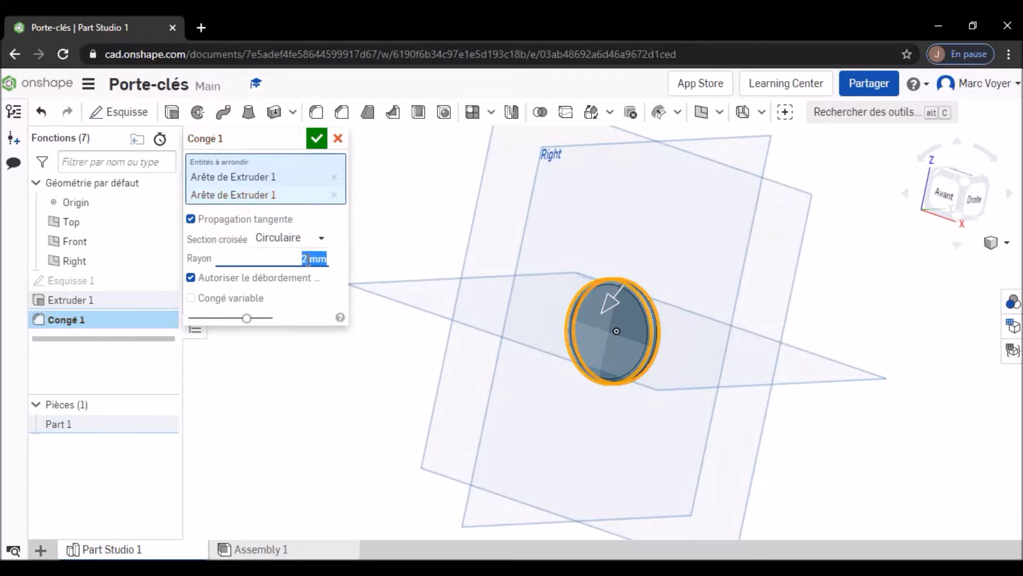
pyautogui.moveTo(714, 343); pyautogui.dragTo(696, 354, button='right')
pyautogui.click(315, 139)
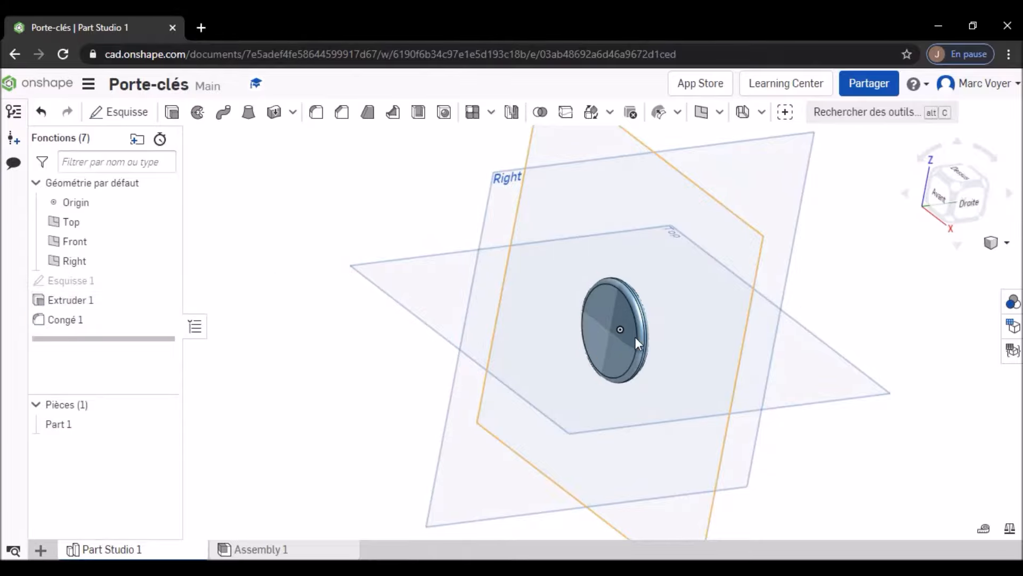
pyautogui.scroll(2, 632, 338)
pyautogui.moveTo(632, 337); pyautogui.dragTo(722, 365, button='right')
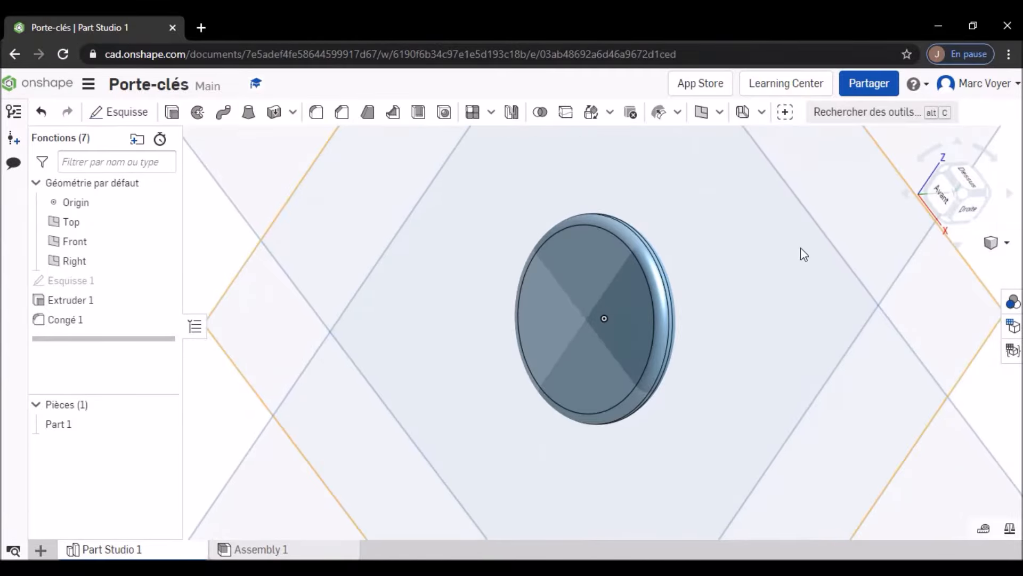
pyautogui.click(944, 200)
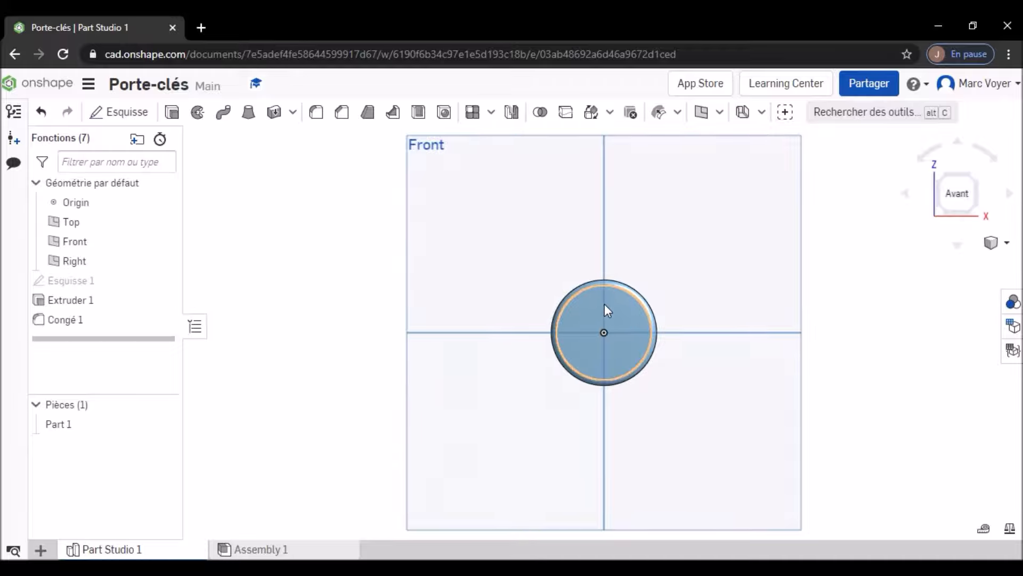
# Start a sketch on the disc's front face and draw a 5 mm diameter circle above and to the left of its centre.
pyautogui.click(133, 116)
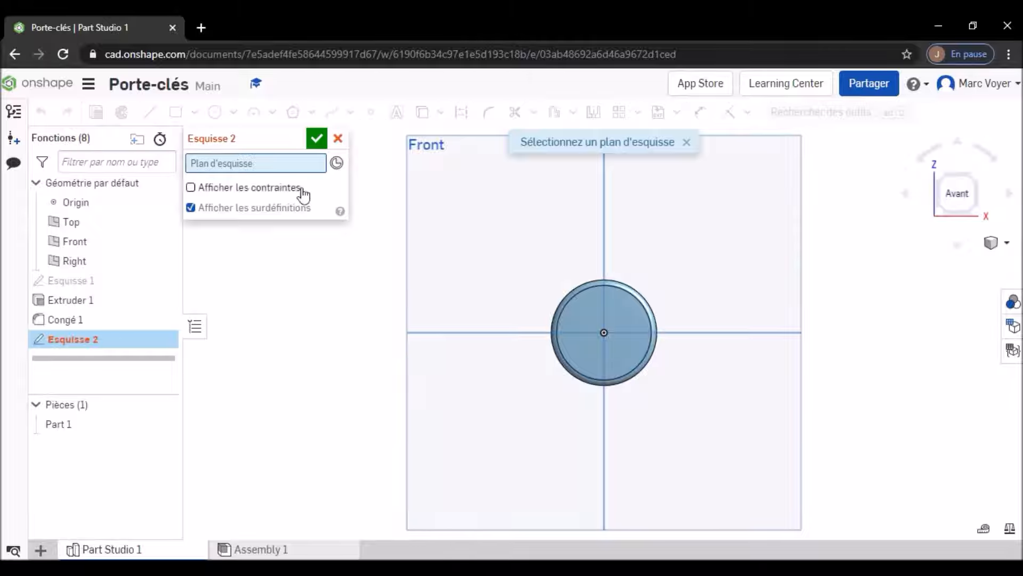
pyautogui.click(576, 311)
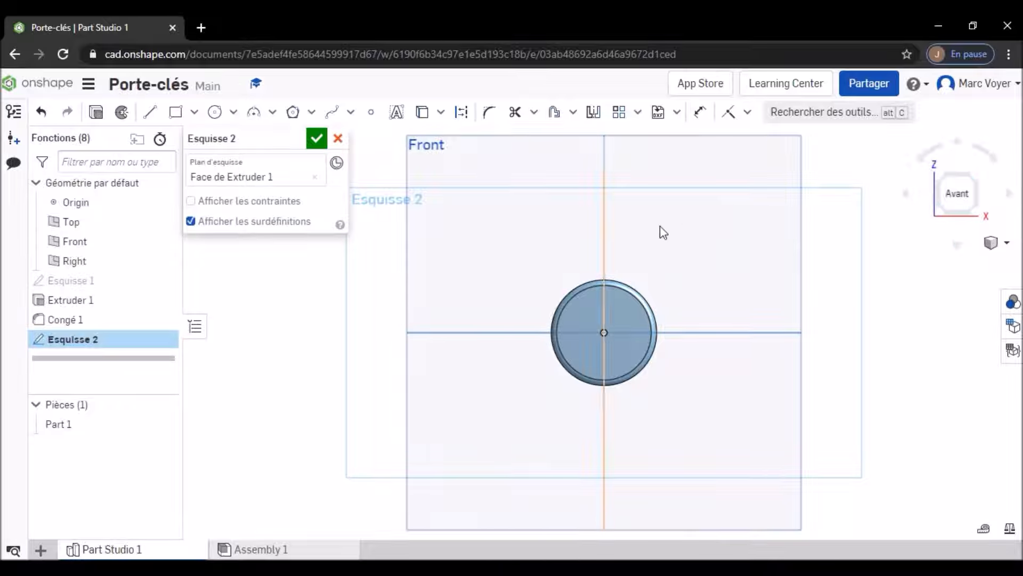
pyautogui.click(233, 113)
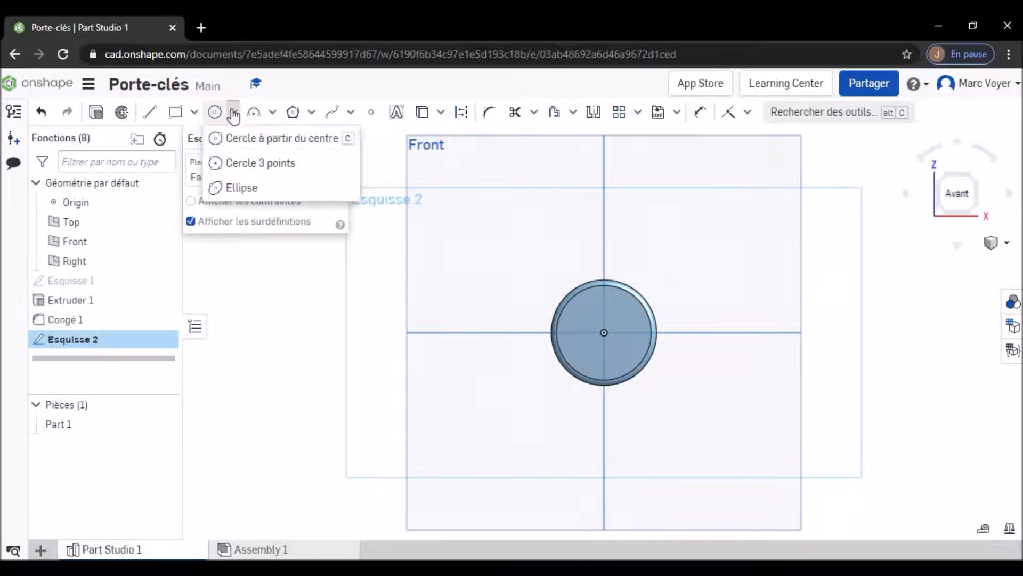
pyautogui.click(255, 140)
pyautogui.click(586, 300)
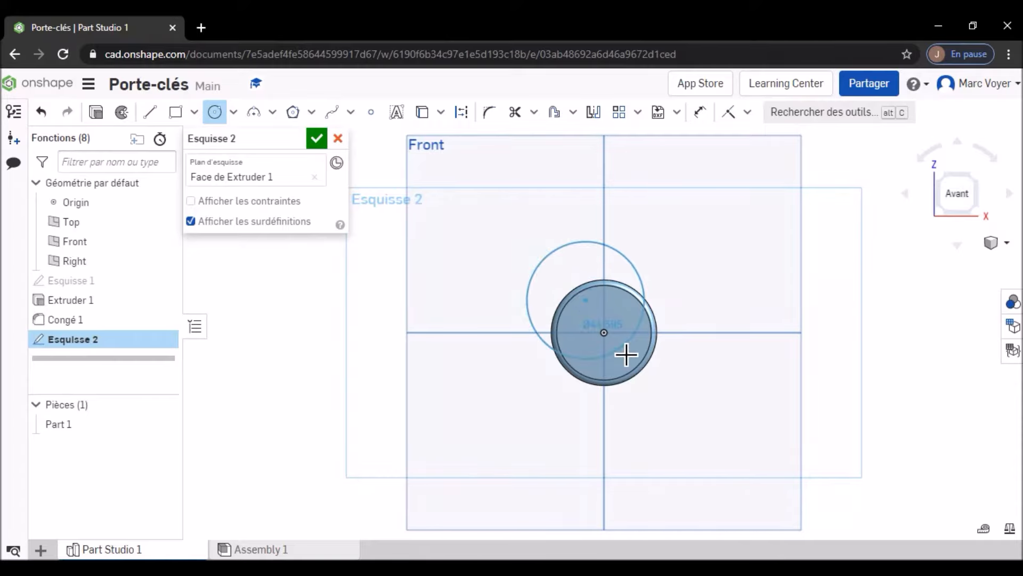
pyautogui.click(603, 318)
pyautogui.write('5')
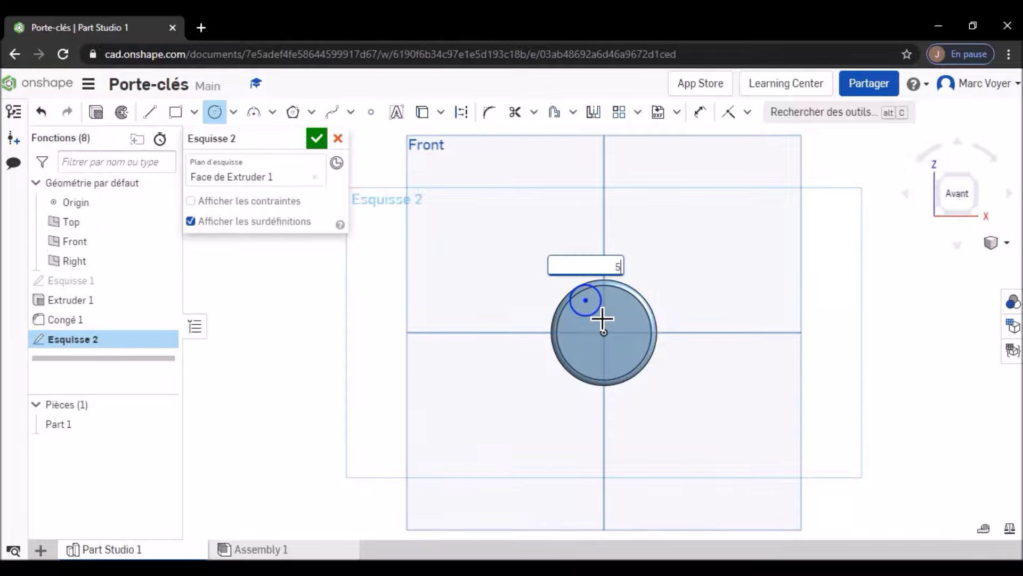
pyautogui.press('Return')
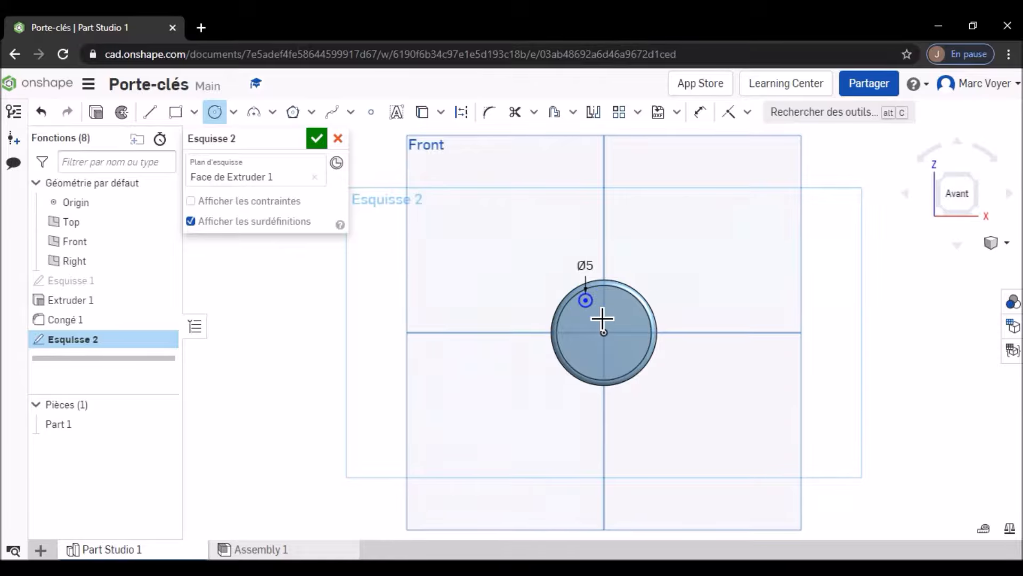
# Constrain the small circle's centre to be coincident with the vertical line of the Right plane.
pyautogui.scroll(5, 592, 347)
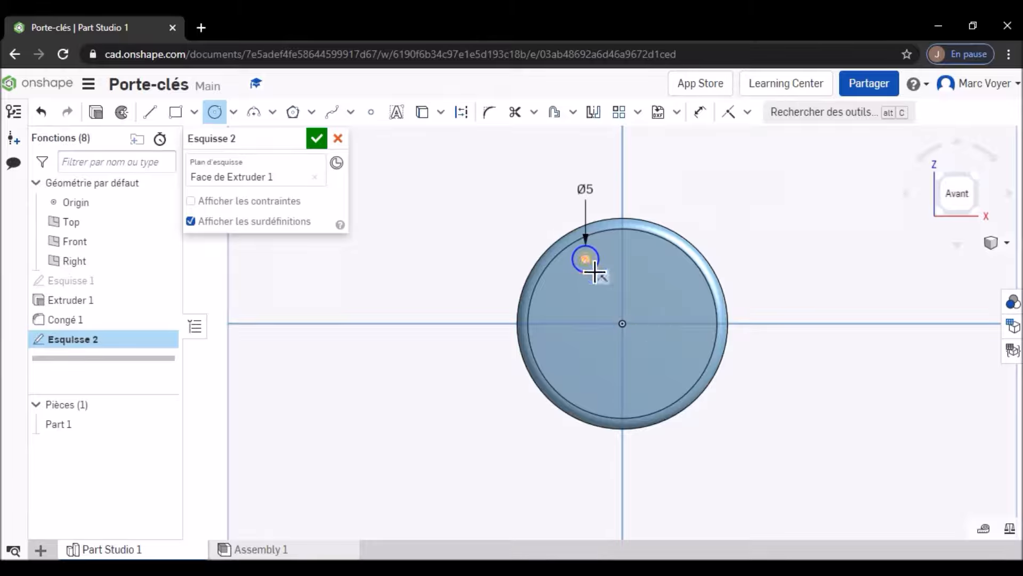
pyautogui.click(748, 113)
pyautogui.click(757, 139)
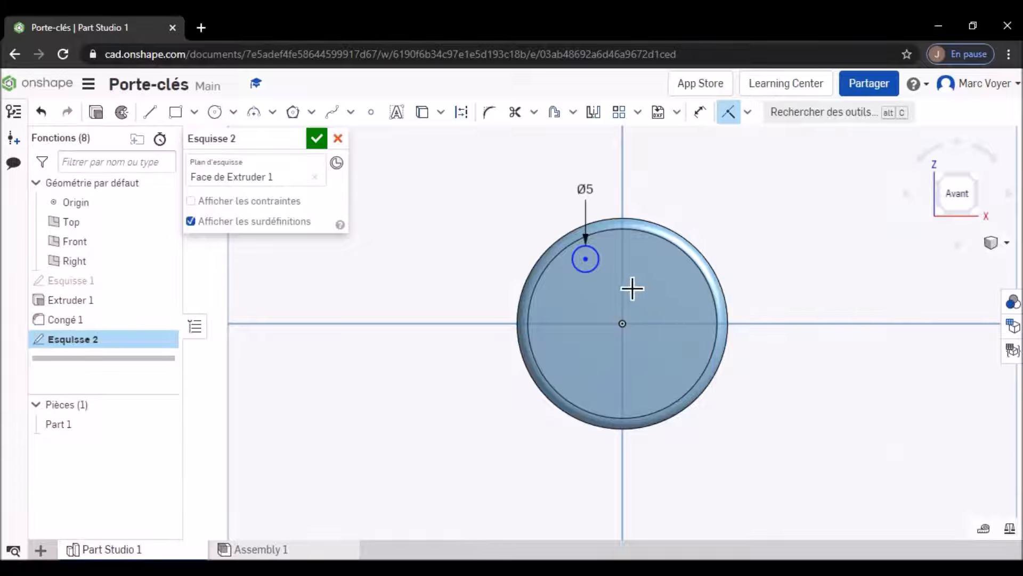
pyautogui.click(590, 262)
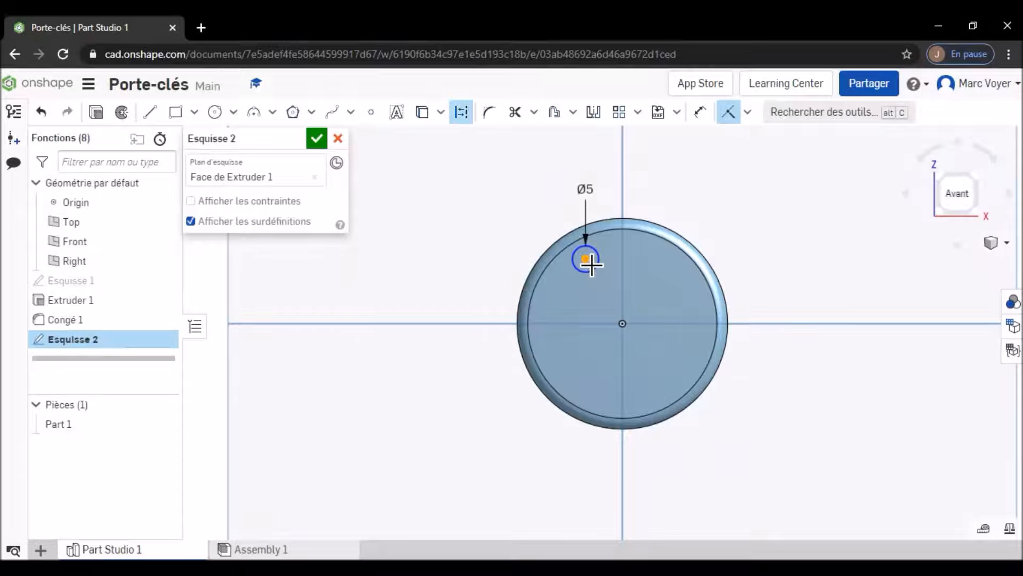
pyautogui.click(624, 267)
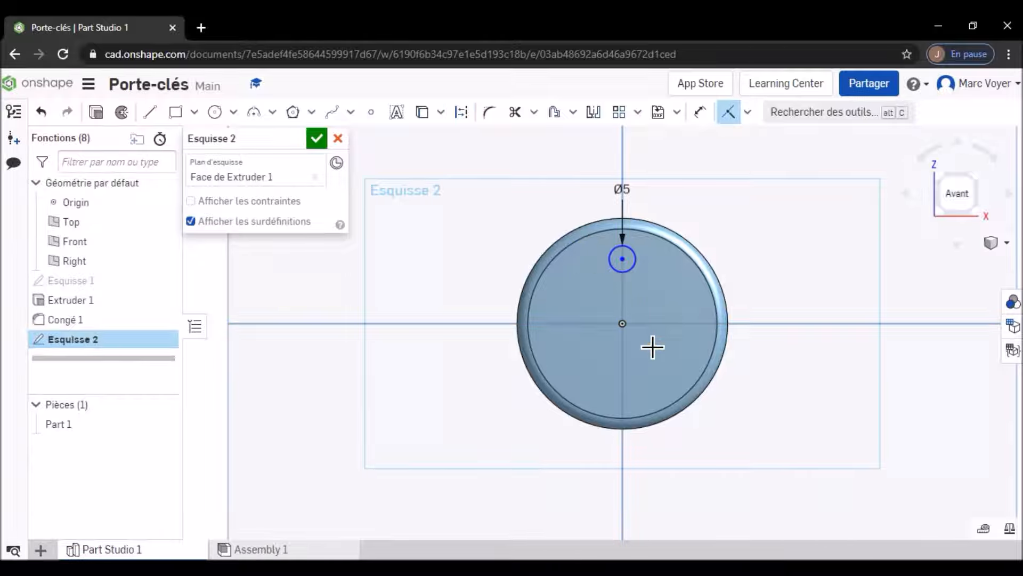
# Dimension the small circle's centre 10 mm below the top of the disc's outer edge and finish the sketch.
pyautogui.click(703, 114)
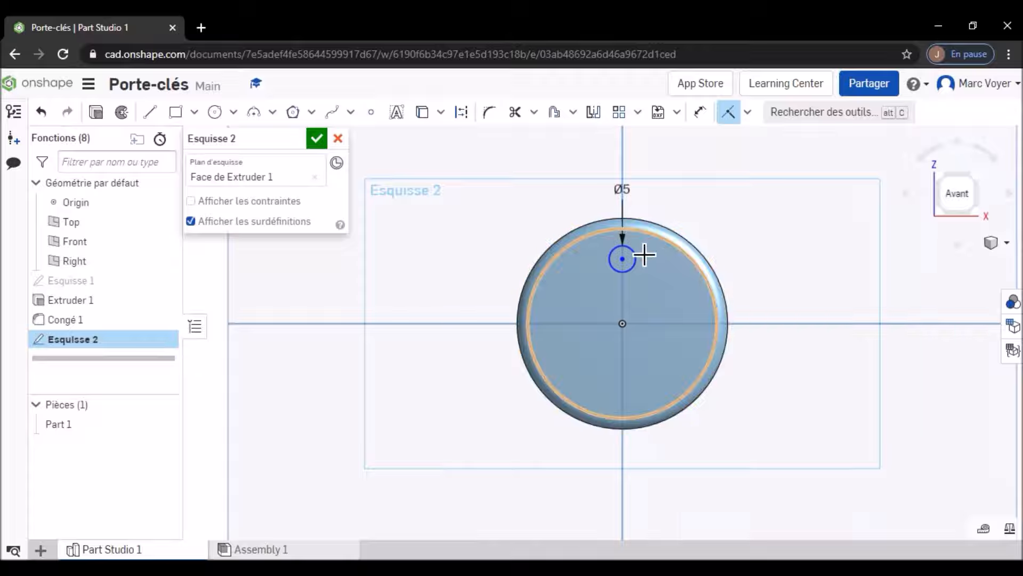
pyautogui.click(728, 112)
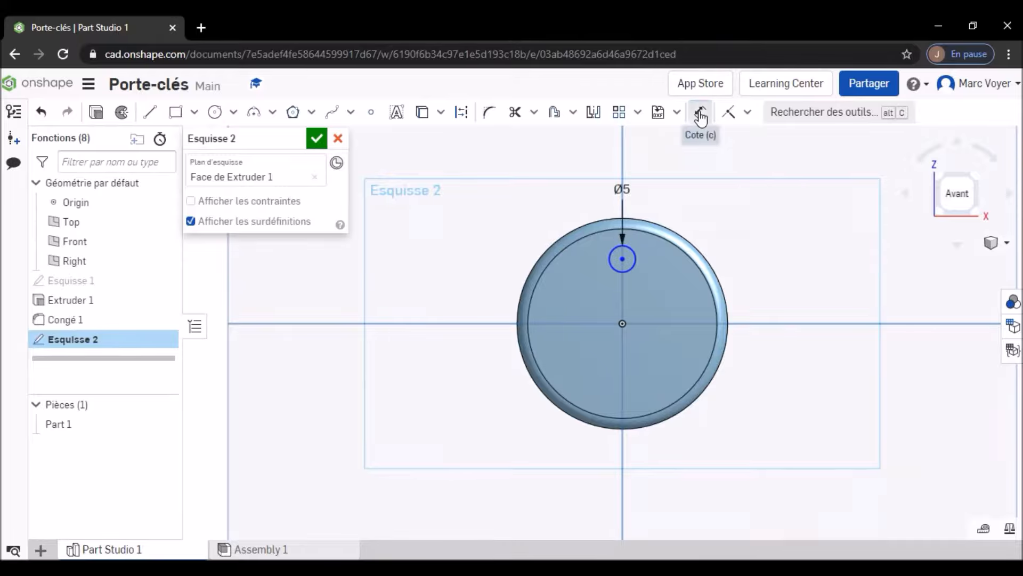
pyautogui.click(700, 113)
pyautogui.click(622, 260)
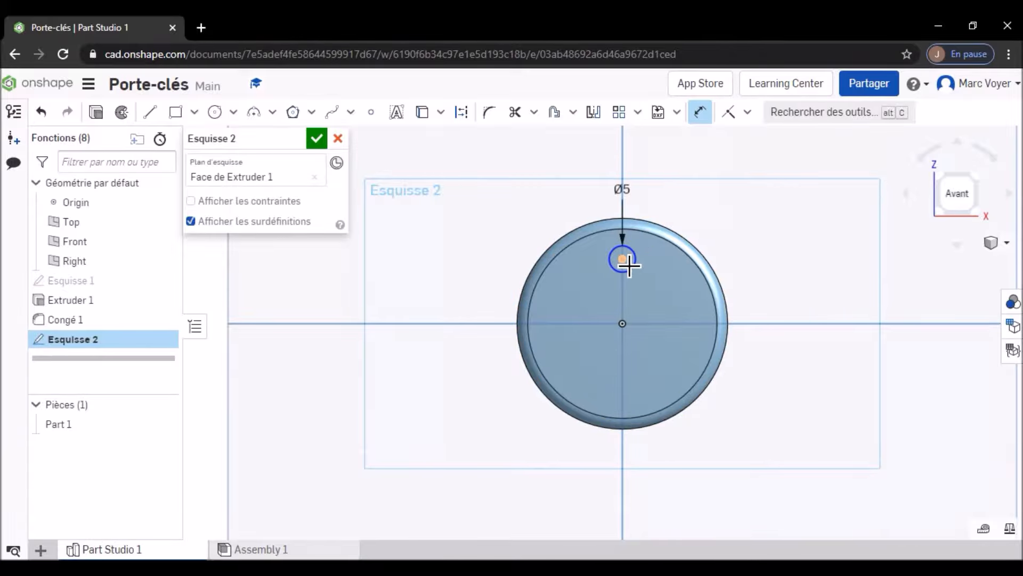
pyautogui.click(636, 226)
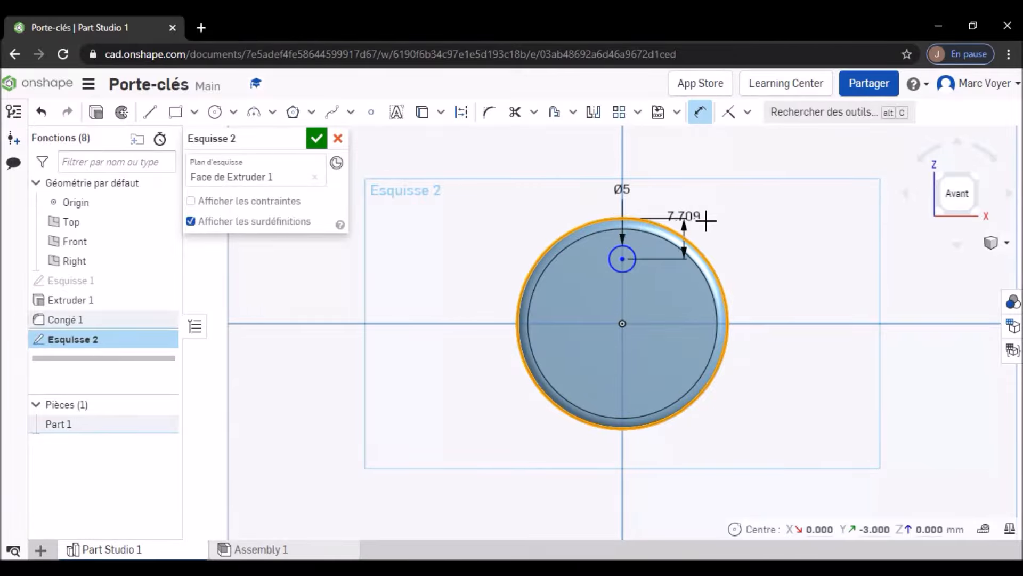
pyautogui.click(714, 216)
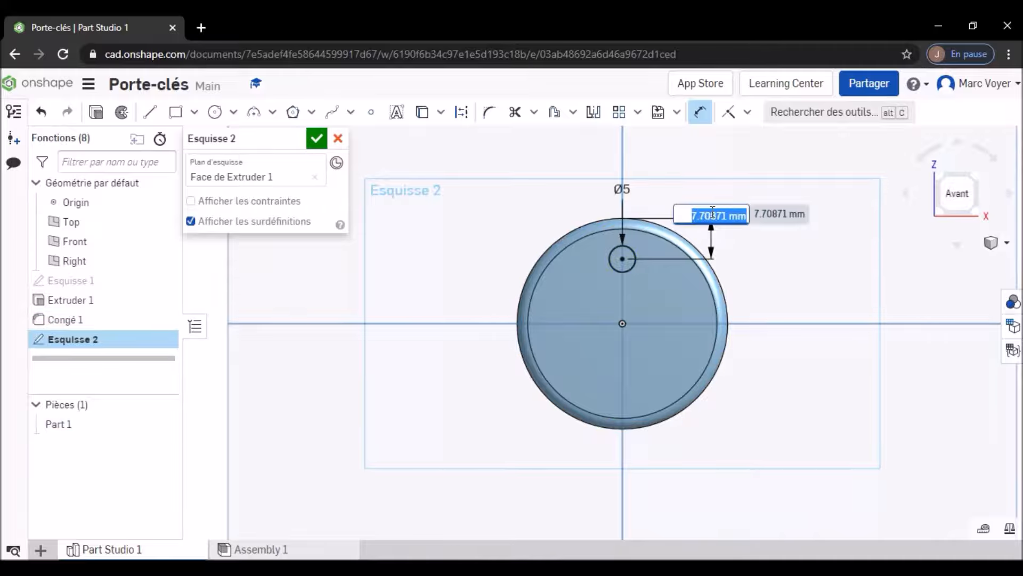
pyautogui.write('1')
pyautogui.press('Return')
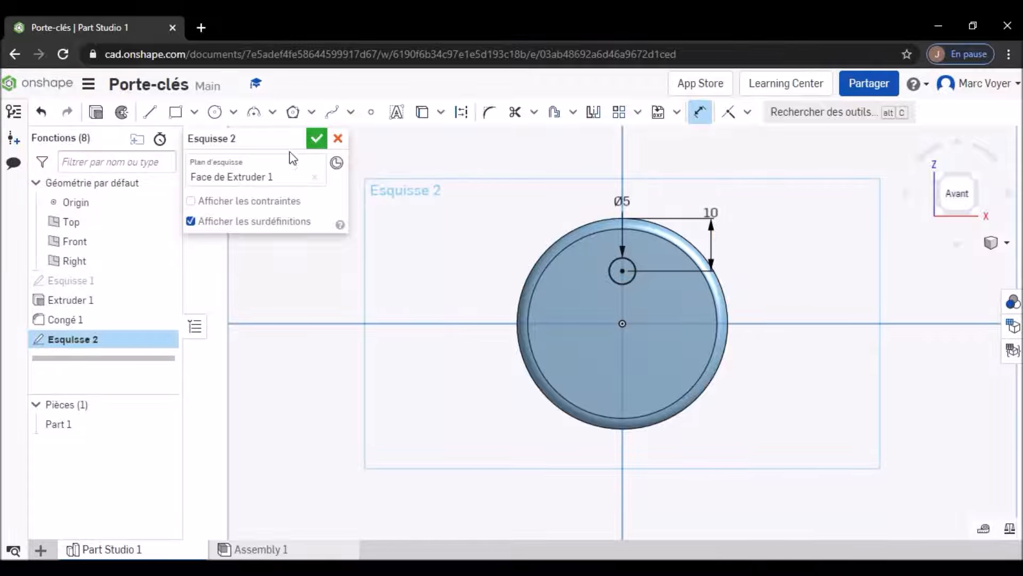
pyautogui.click(317, 140)
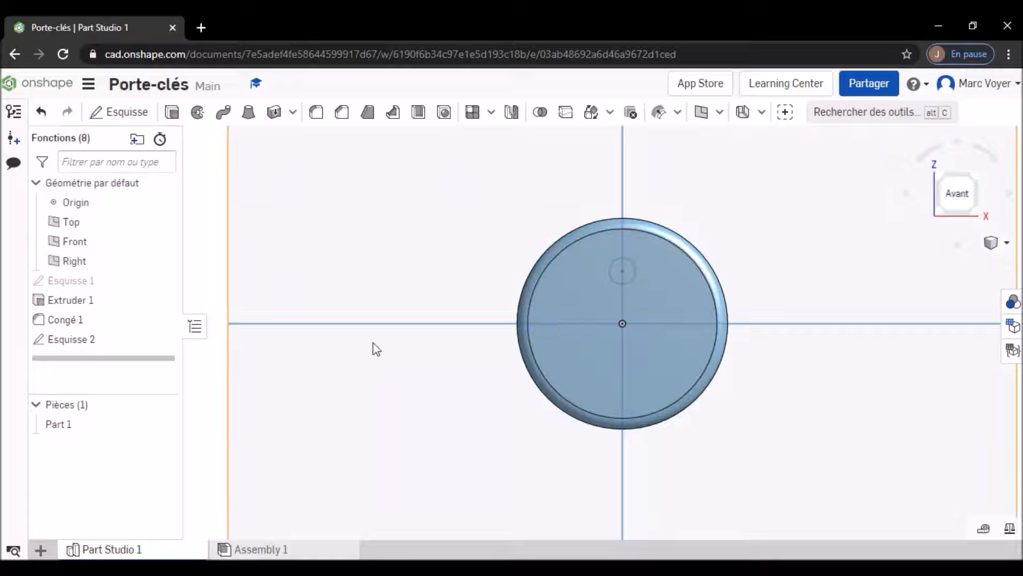
# Cut the small circle through the disc with an Extrude set to remove material (Retirer) and through all (À travers tous).
pyautogui.click(173, 113)
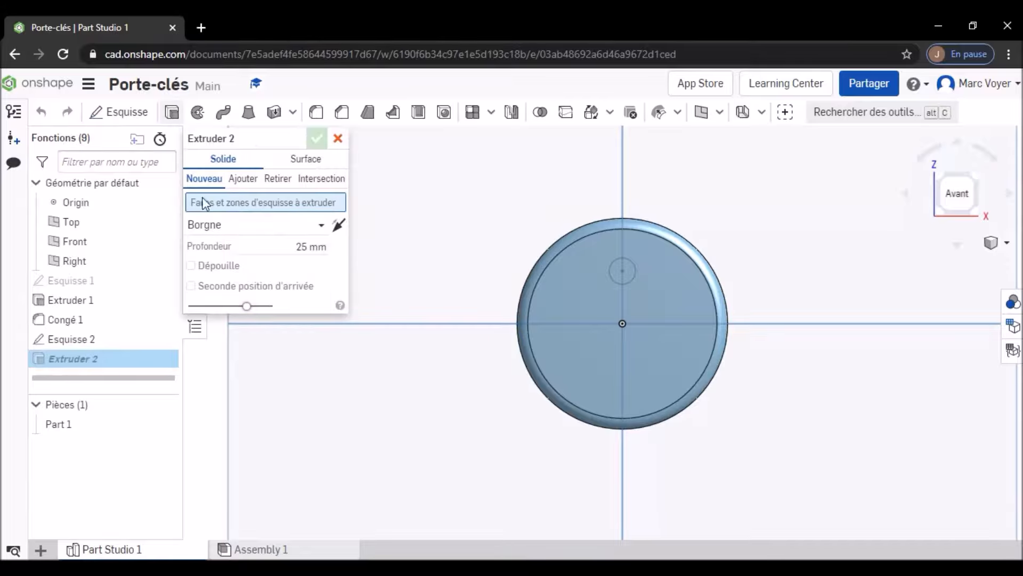
pyautogui.click(285, 183)
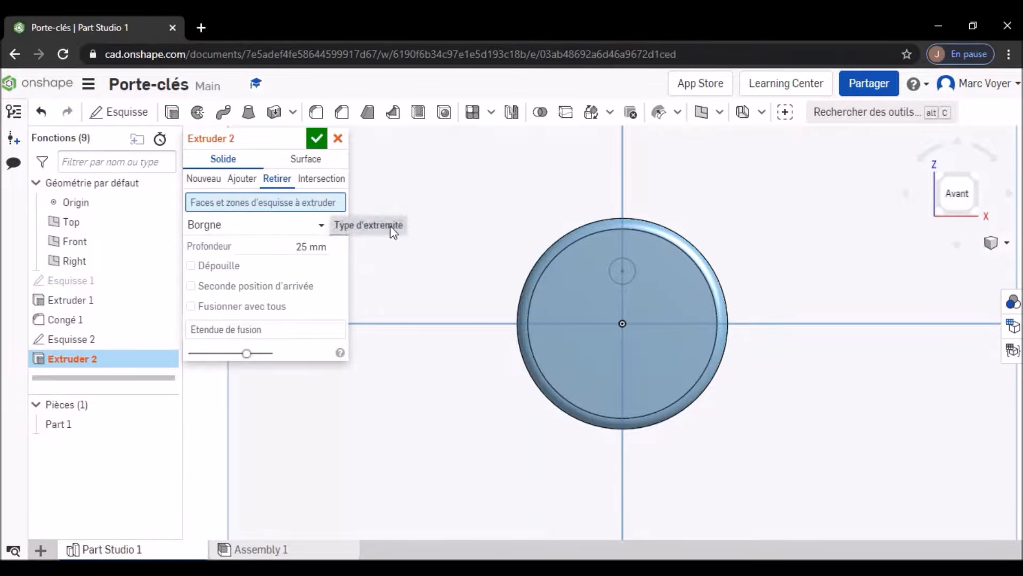
pyautogui.click(617, 273)
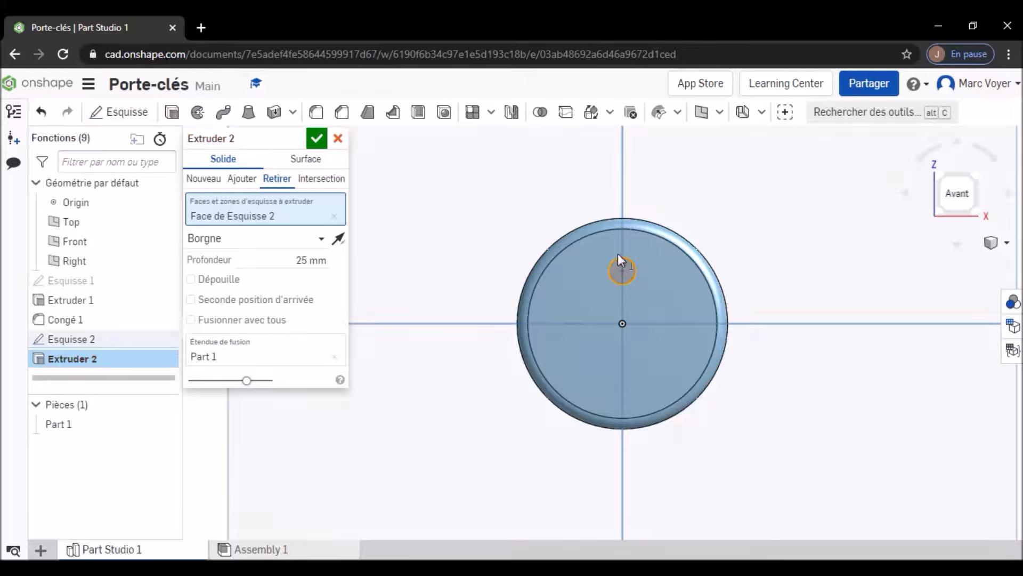
pyautogui.hotkey('shift', '7')
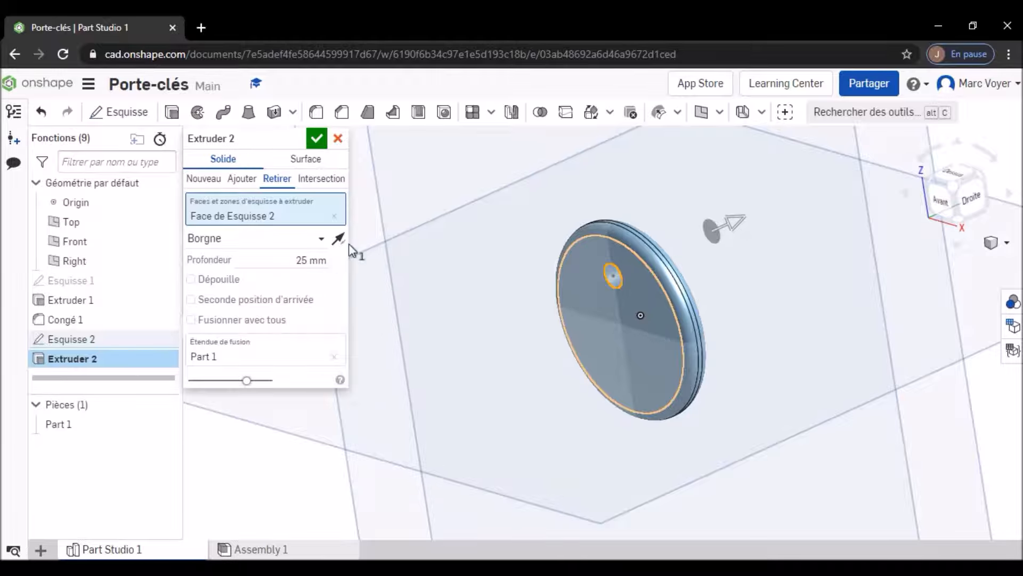
pyautogui.click(319, 242)
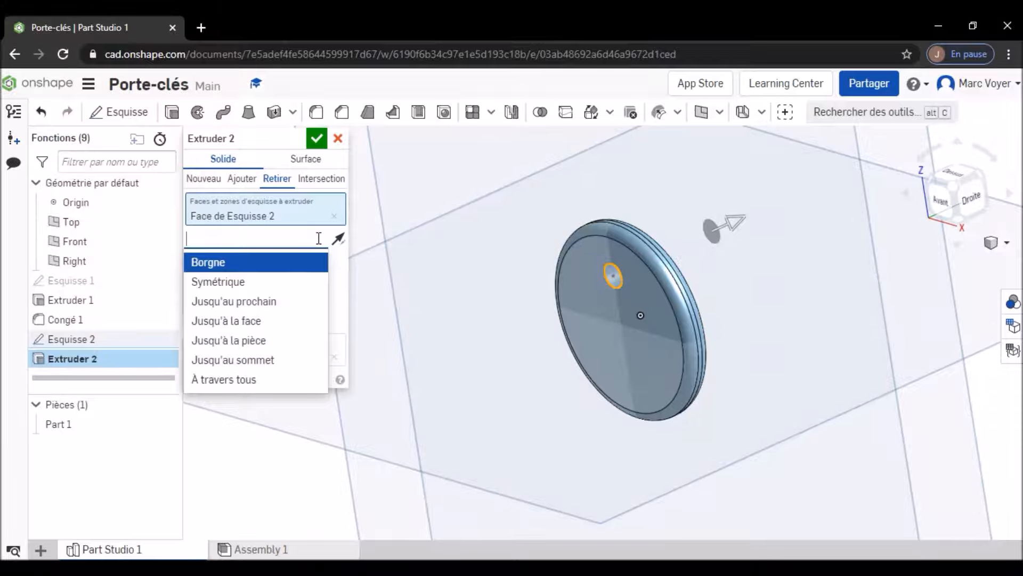
pyautogui.click(271, 381)
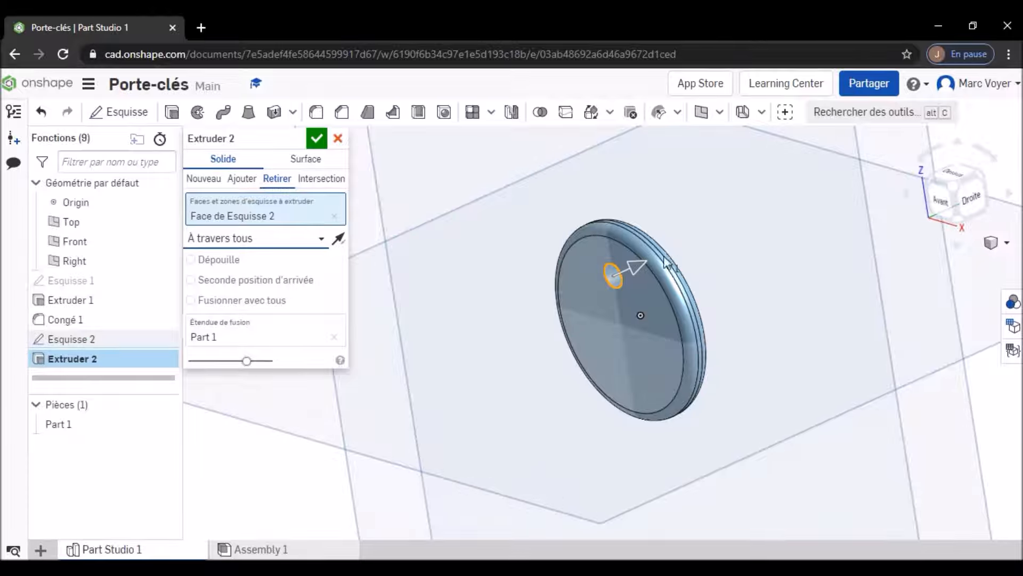
pyautogui.moveTo(743, 261); pyautogui.dragTo(779, 281, button='right')
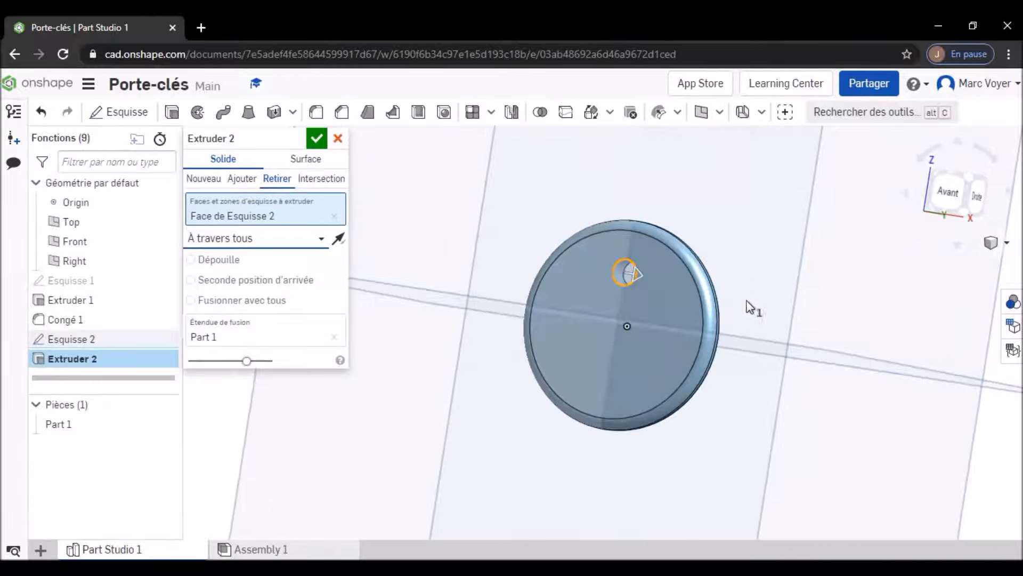
pyautogui.click(318, 140)
pyautogui.moveTo(794, 286); pyautogui.dragTo(868, 224, button='right')
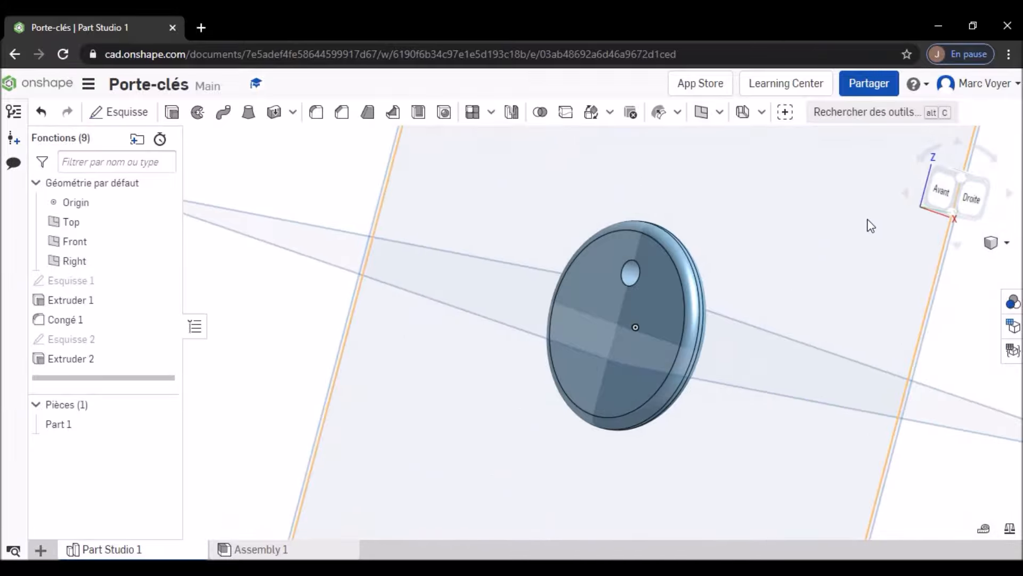
# Start a sketch on the disc's front face and add the bold text "MV" in Open Sans below the disc.
pyautogui.click(960, 180)
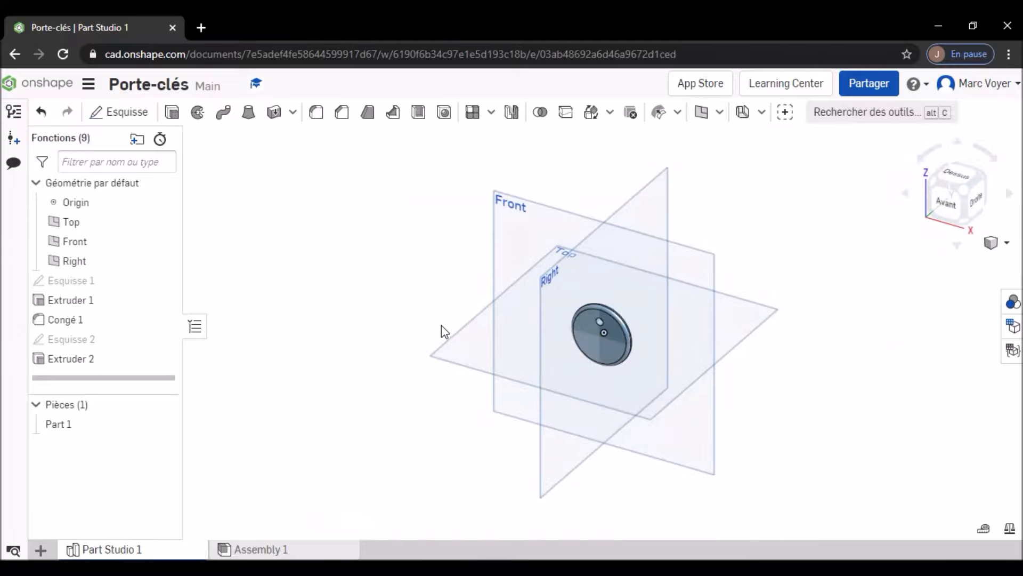
pyautogui.scroll(3, 442, 319)
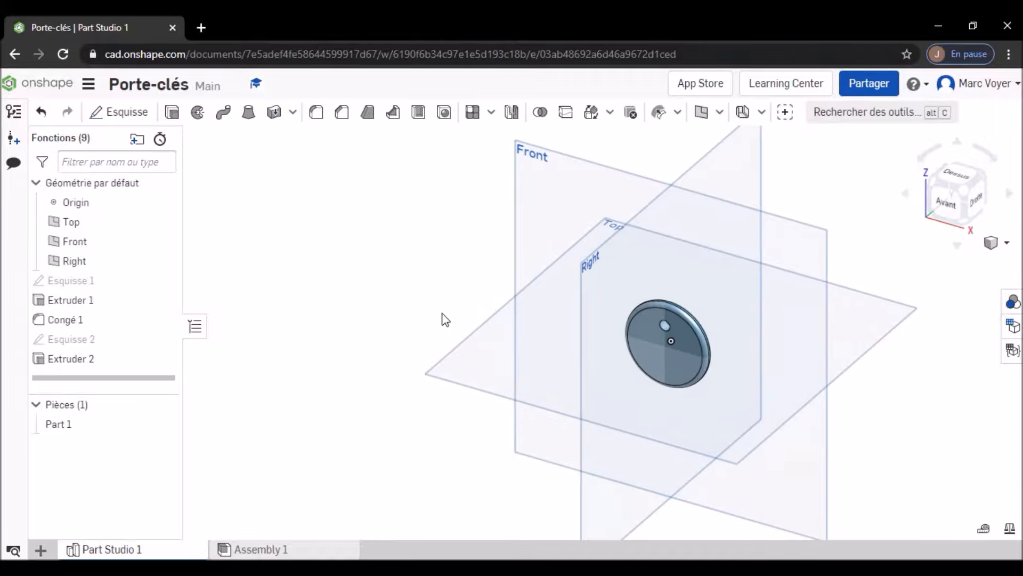
pyautogui.scroll(-2, 470, 341)
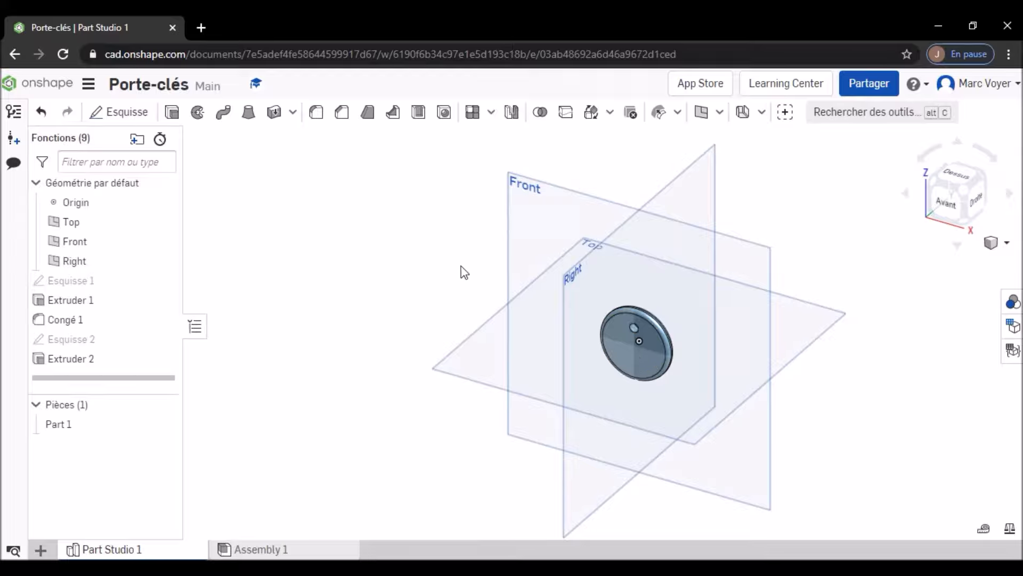
pyautogui.click(127, 113)
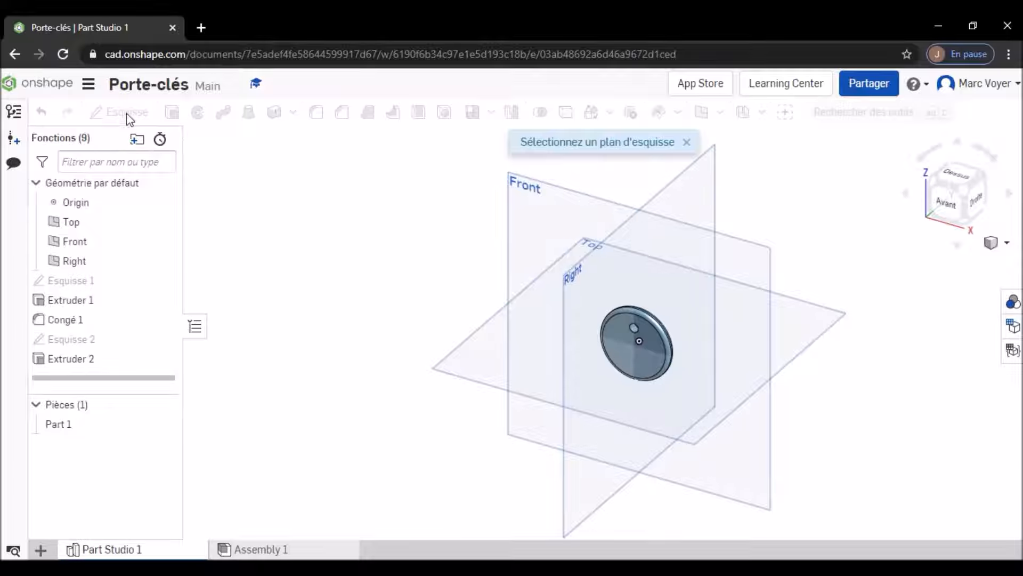
pyautogui.click(626, 344)
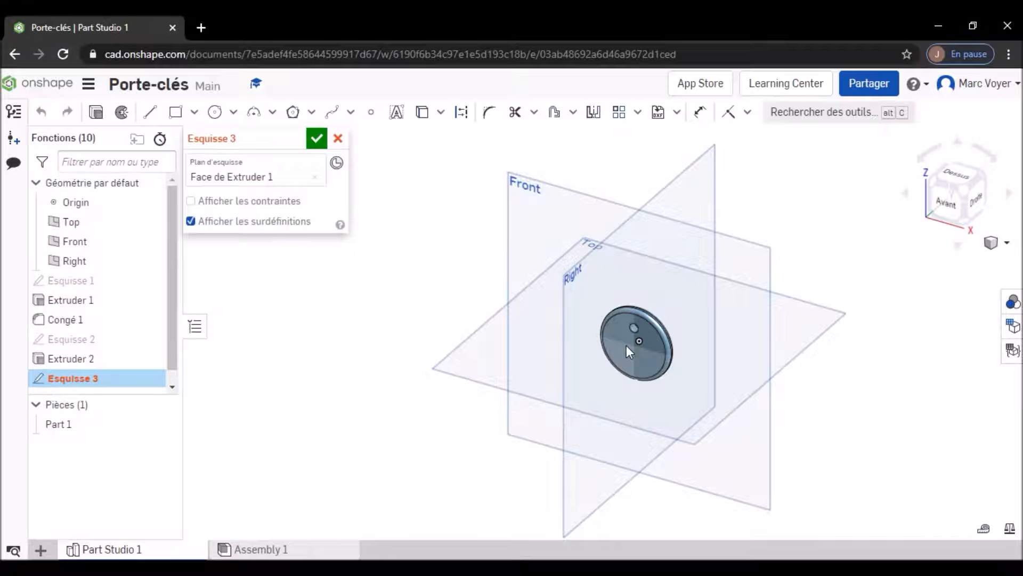
pyautogui.click(941, 202)
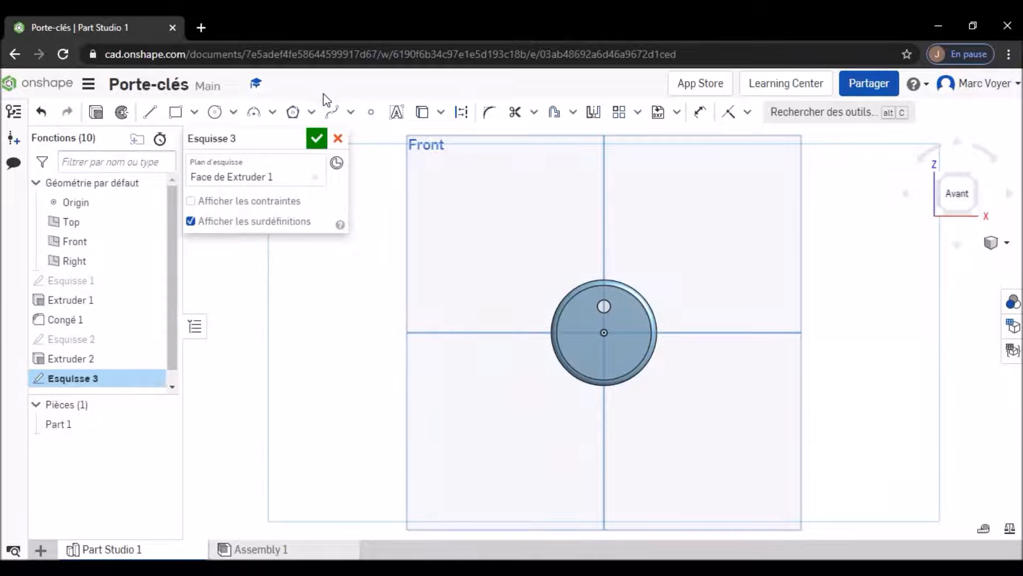
pyautogui.click(396, 112)
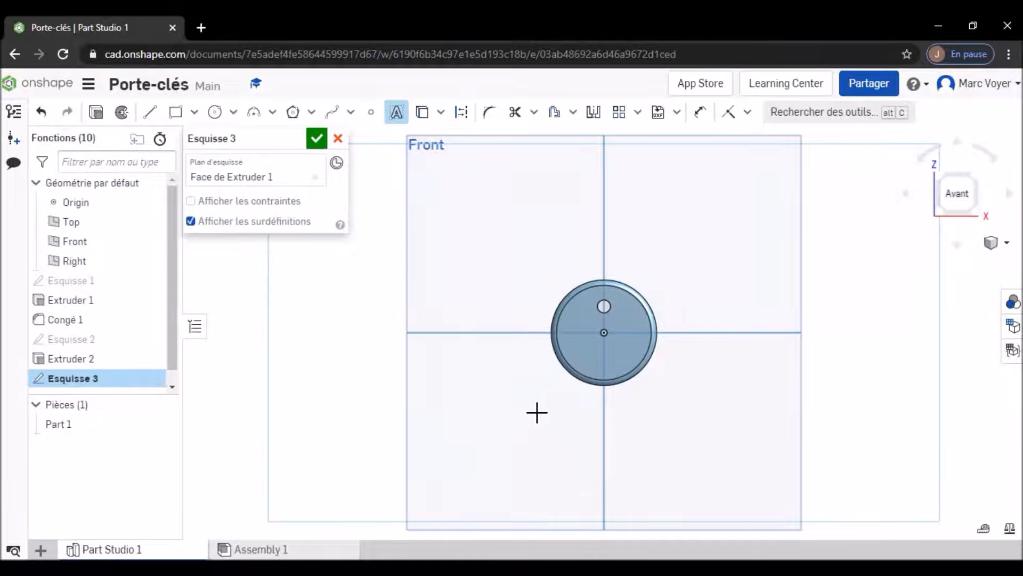
pyautogui.moveTo(520, 406); pyautogui.dragTo(594, 446)
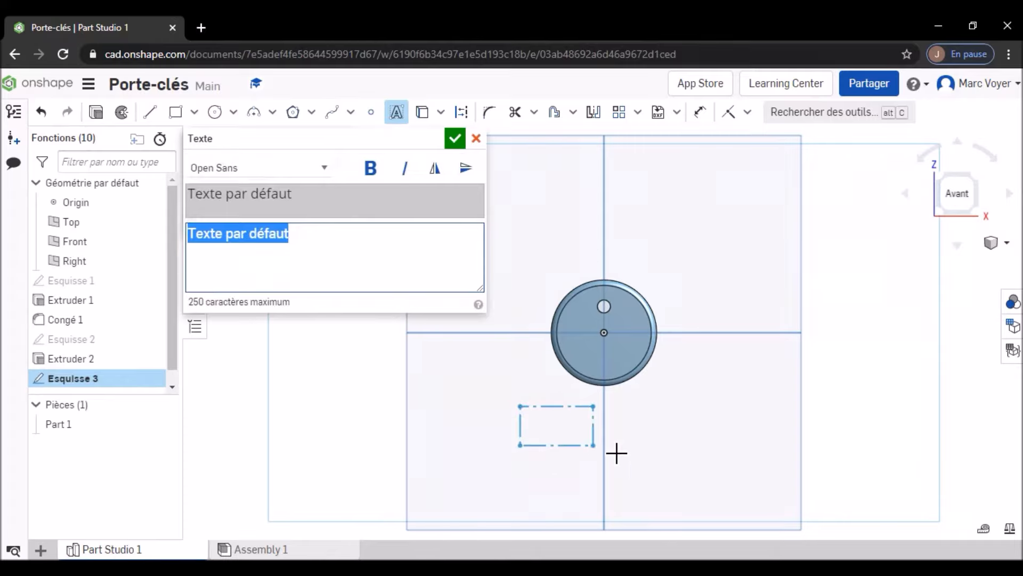
pyautogui.write('MV')
pyautogui.click(370, 167)
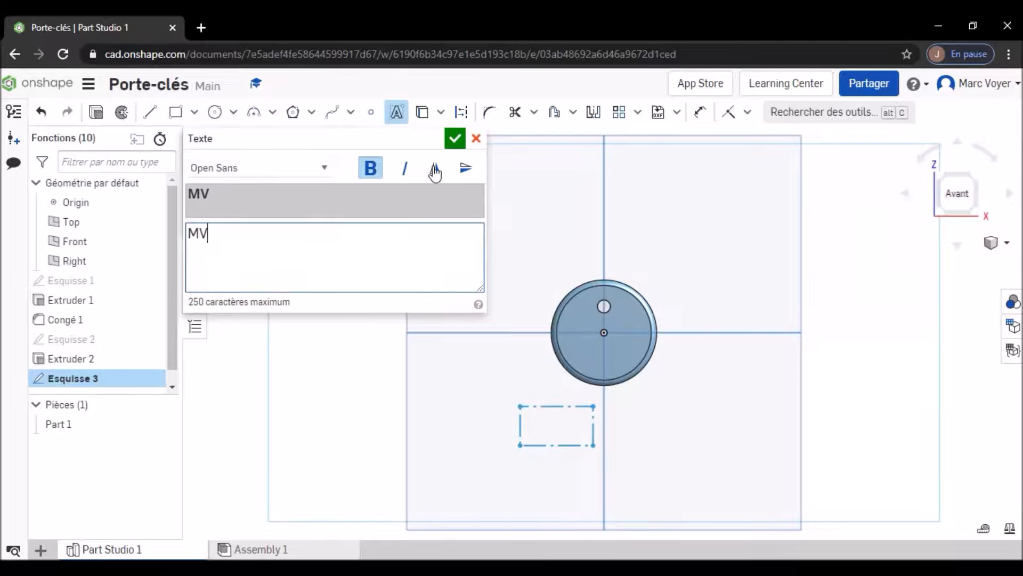
pyautogui.click(456, 139)
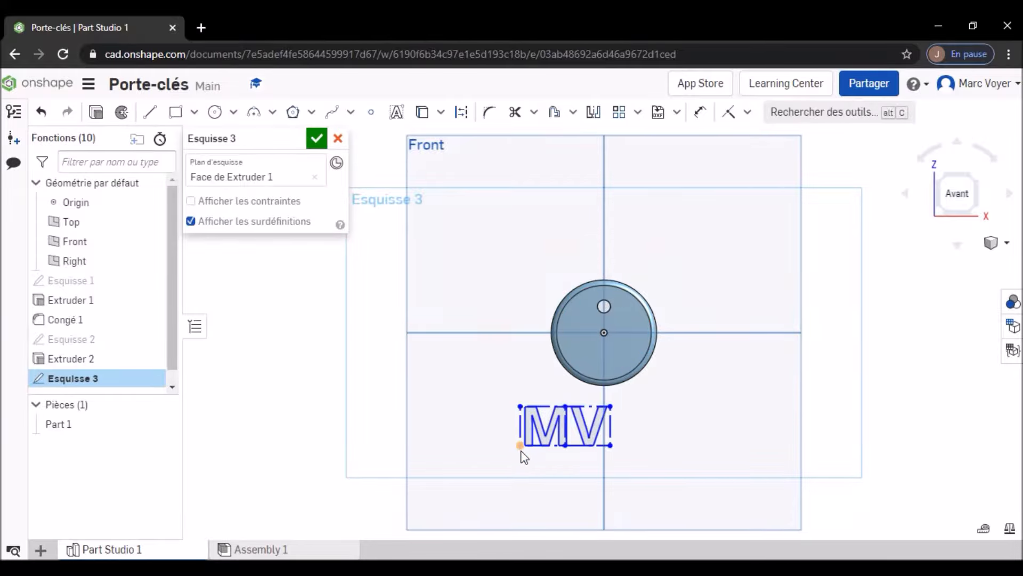
# Make the line between the letters of the "MV" text coincident with the Right plane's vertical line.
pyautogui.moveTo(521, 448); pyautogui.dragTo(498, 460)
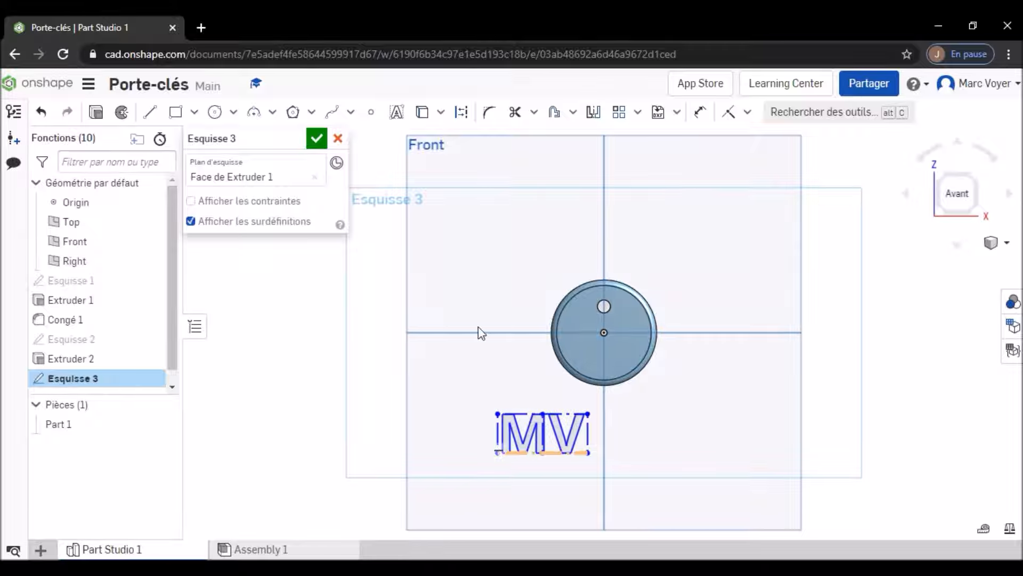
pyautogui.click(731, 114)
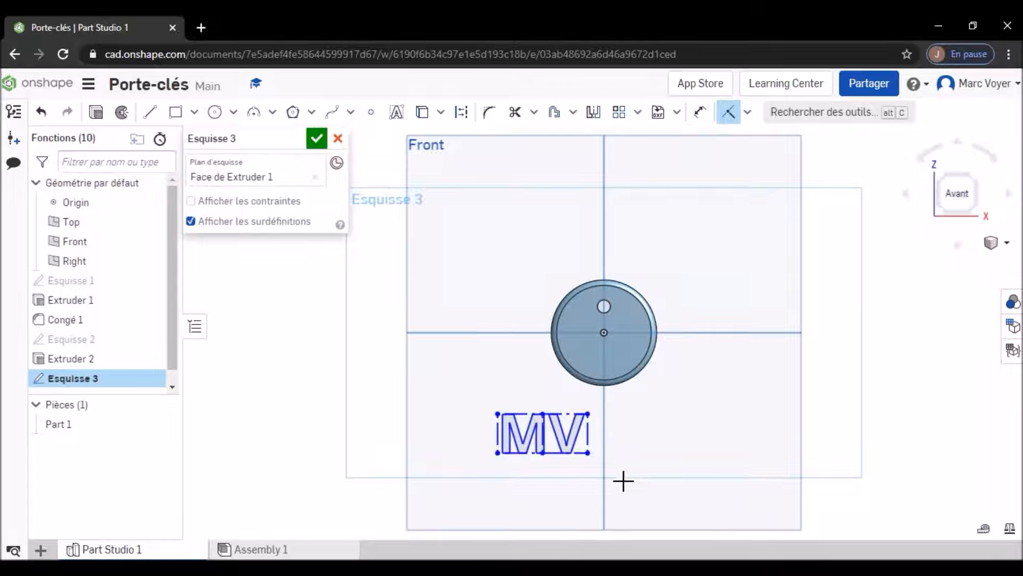
pyautogui.click(550, 443)
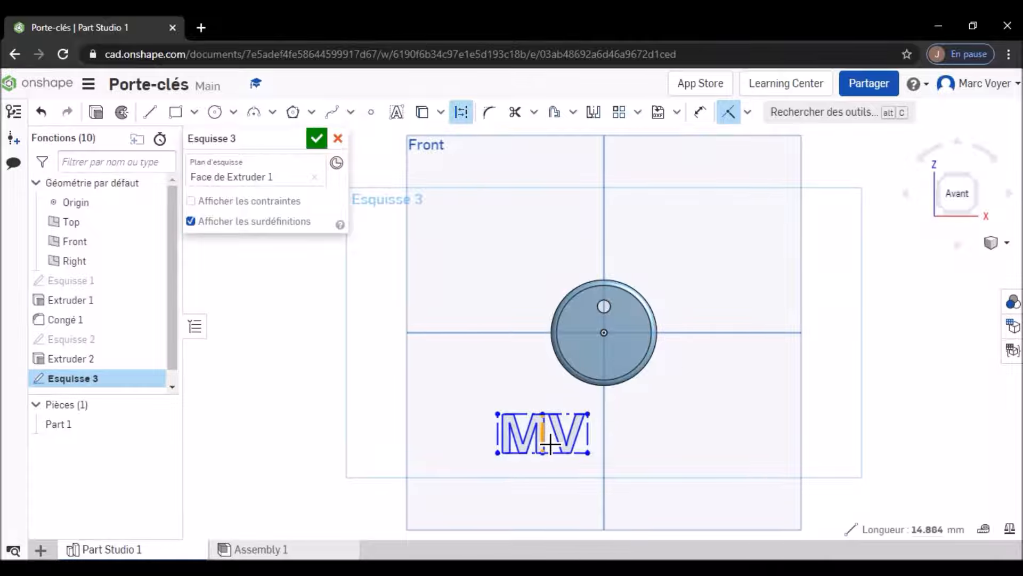
pyautogui.click(610, 418)
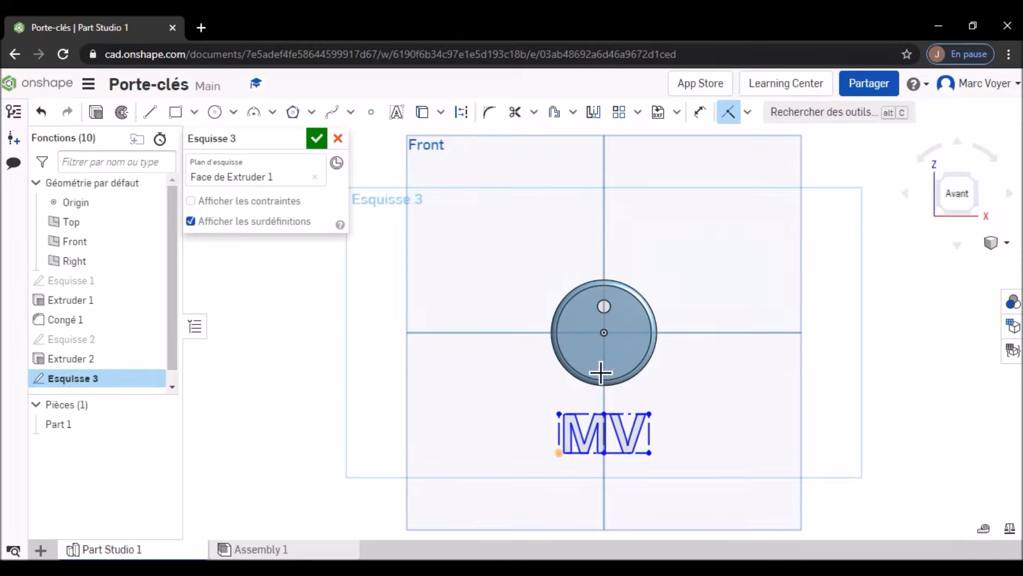
pyautogui.click(728, 113)
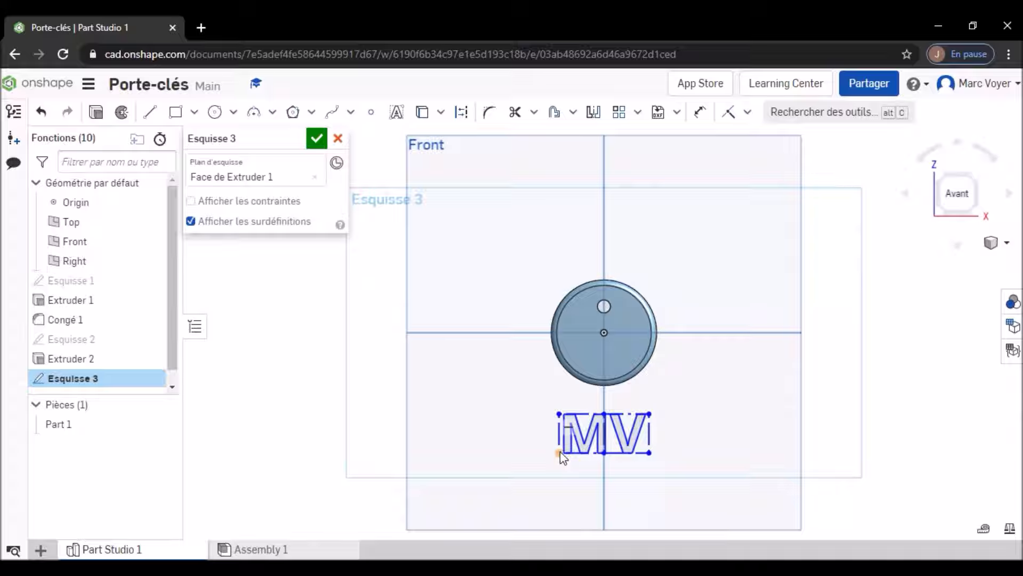
# Move the "MV" text onto the disc below the hole, shrink it to fit the face, and finish the sketch.
pyautogui.moveTo(560, 453)
pyautogui.mouseDown()
pyautogui.moveTo(567, 357)
pyautogui.moveTo(579, 363)
pyautogui.moveTo(570, 355)
pyautogui.mouseUp()
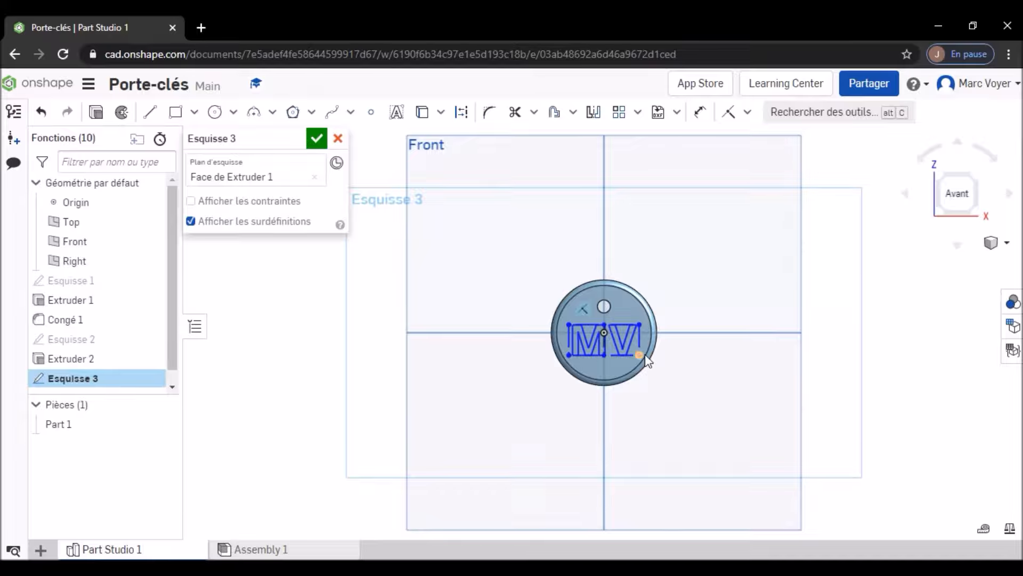
pyautogui.click(317, 140)
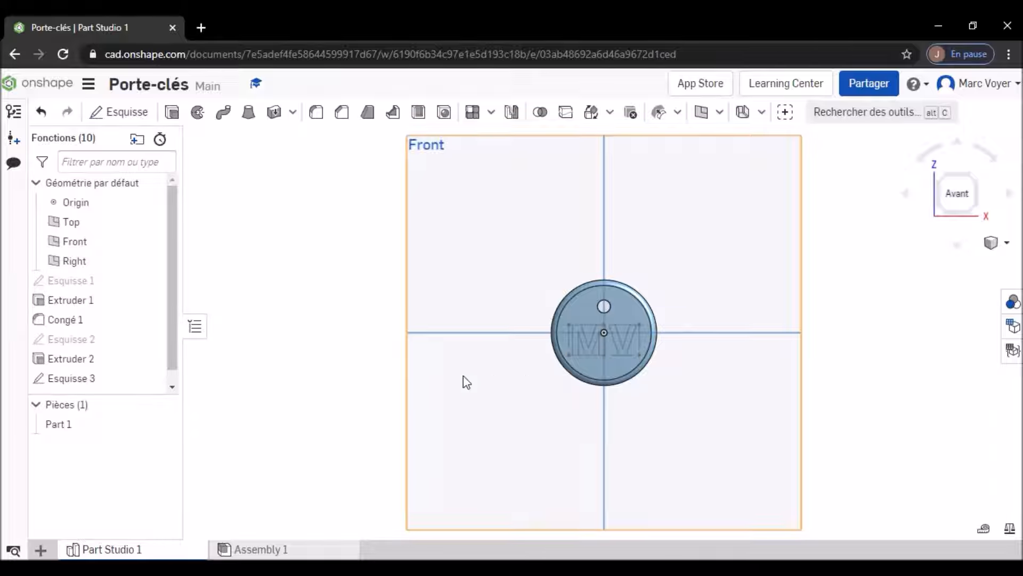
# Engrave the "MV" text into the disc with an Extrude set to remove material (Retirer), blind (Borgne), 3 mm deep.
pyautogui.scroll(2, 465, 382)
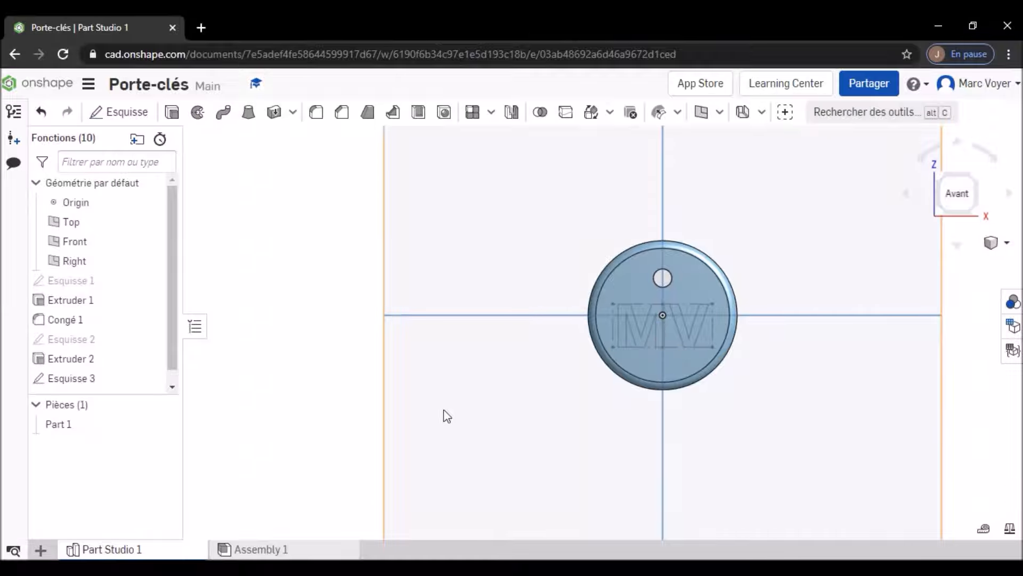
pyautogui.click(173, 113)
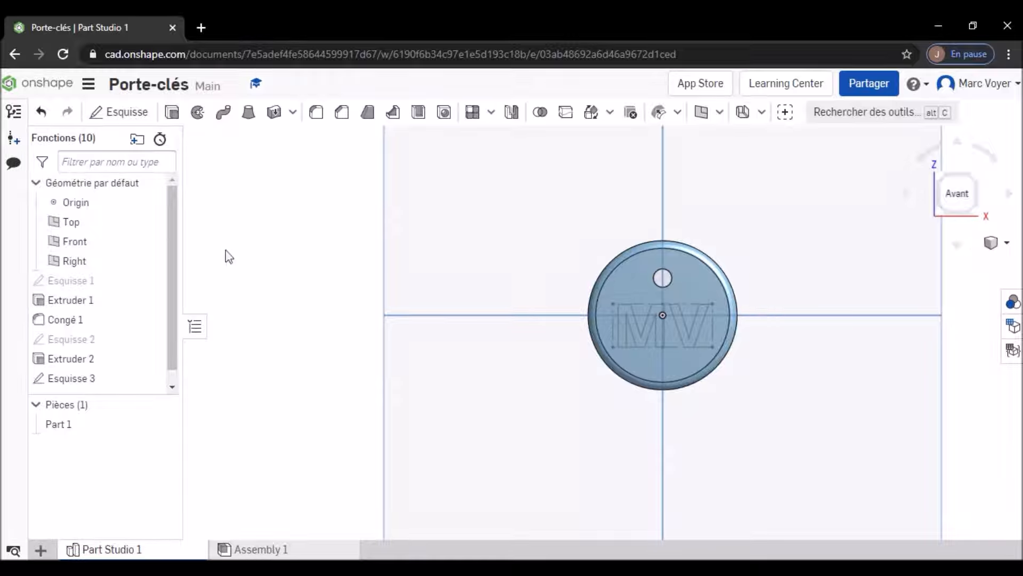
pyautogui.click(634, 322)
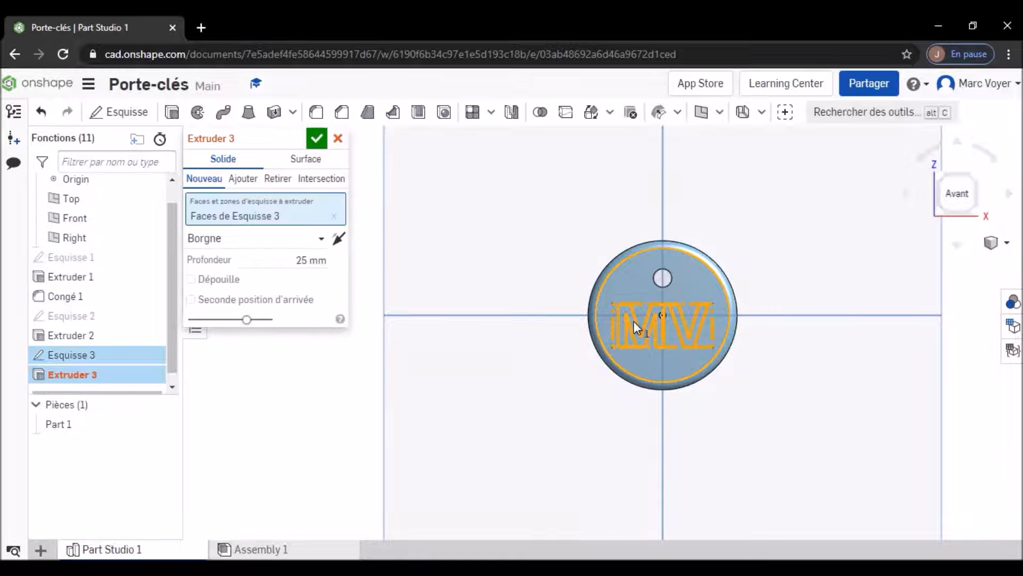
pyautogui.moveTo(821, 354); pyautogui.dragTo(715, 353, button='right')
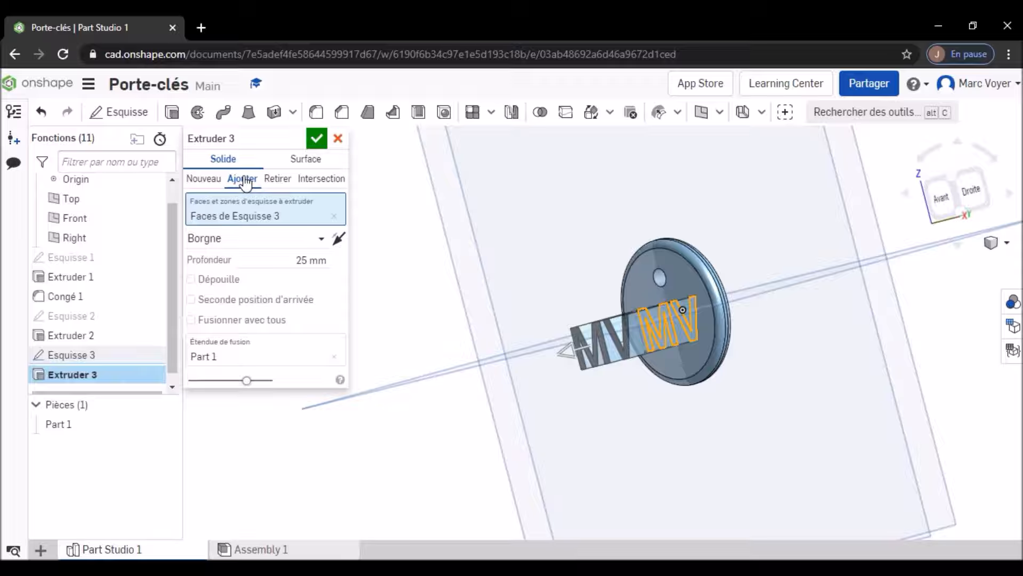
pyautogui.click(276, 184)
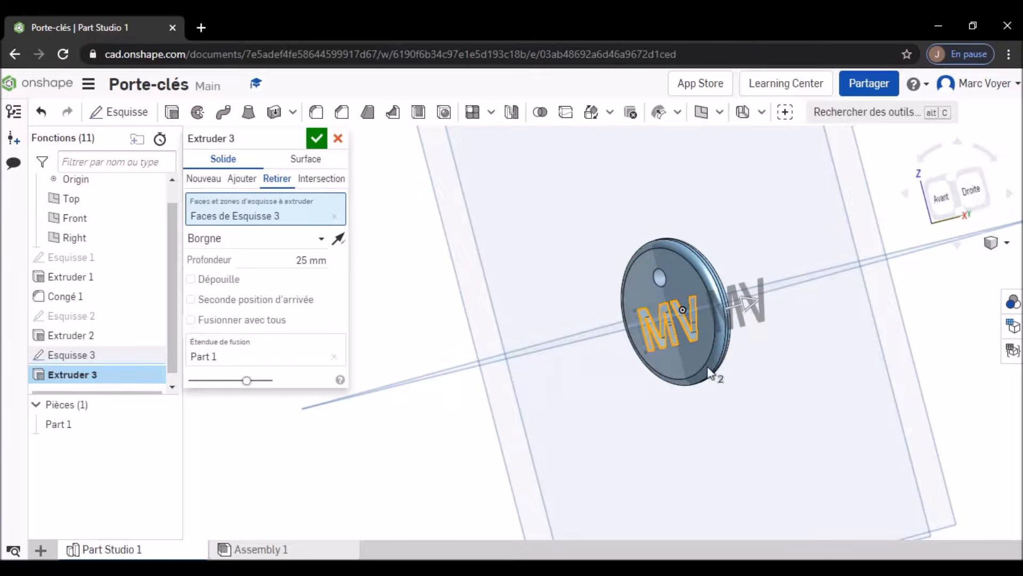
pyautogui.moveTo(770, 394); pyautogui.dragTo(793, 397, button='right')
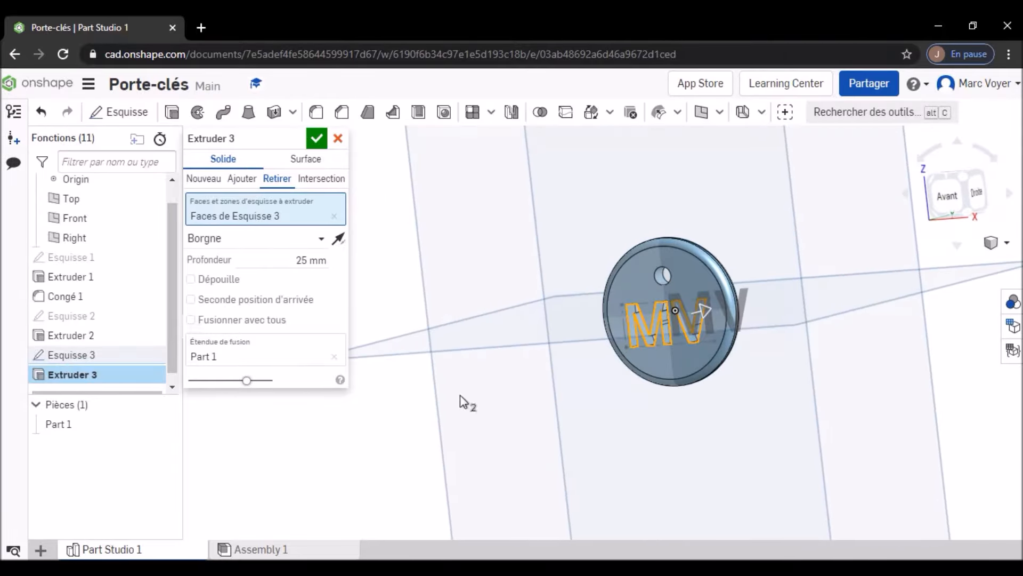
pyautogui.click(306, 260)
pyautogui.write('3')
pyautogui.press('Return')
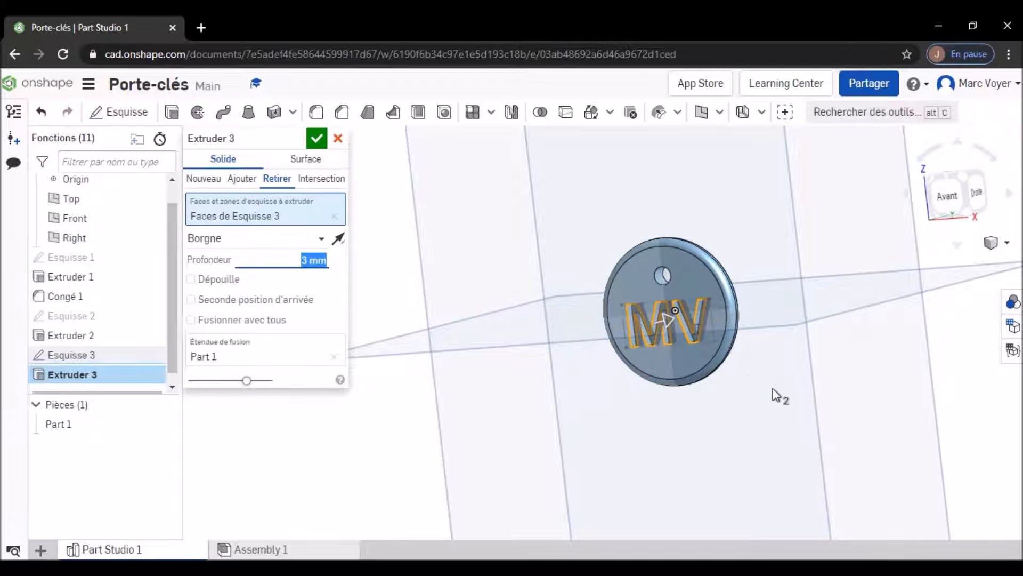
pyautogui.moveTo(775, 395); pyautogui.dragTo(752, 407, button='right')
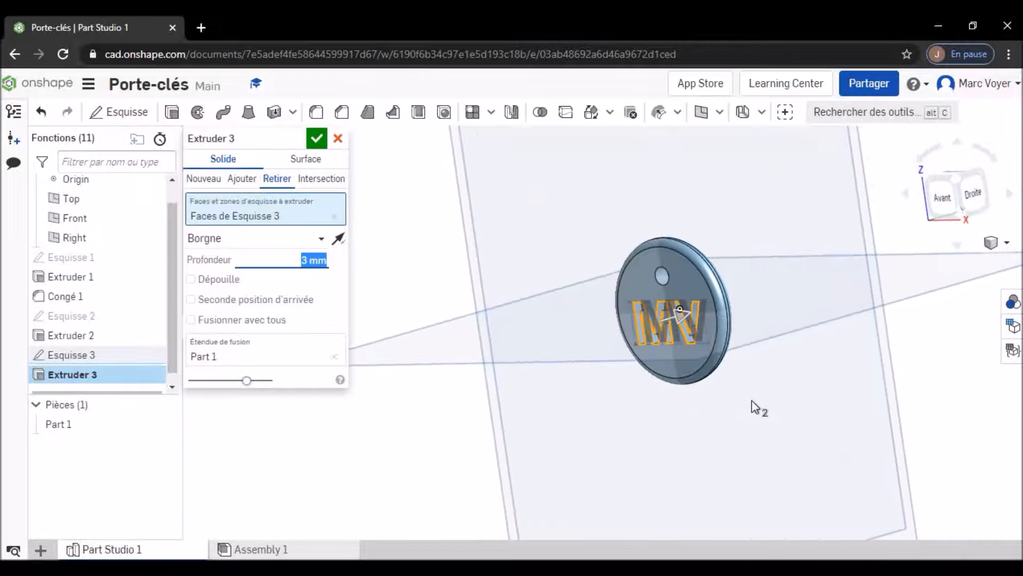
pyautogui.click(316, 140)
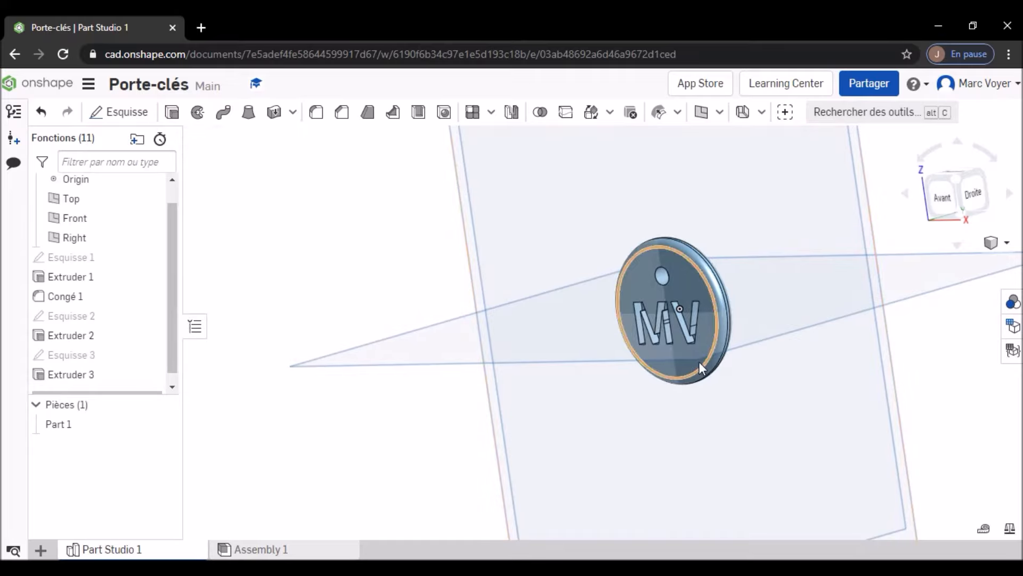
# Export Part 1 as a binary STL file named "porte-cles MV" in millimetres, with medium resolution (Moyen) and the download option (Télécharger).
pyautogui.moveTo(756, 404)
pyautogui.mouseDown(button='right')
pyautogui.moveTo(781, 404)
pyautogui.moveTo(676, 431)
pyautogui.moveTo(775, 405)
pyautogui.mouseUp(button='right')
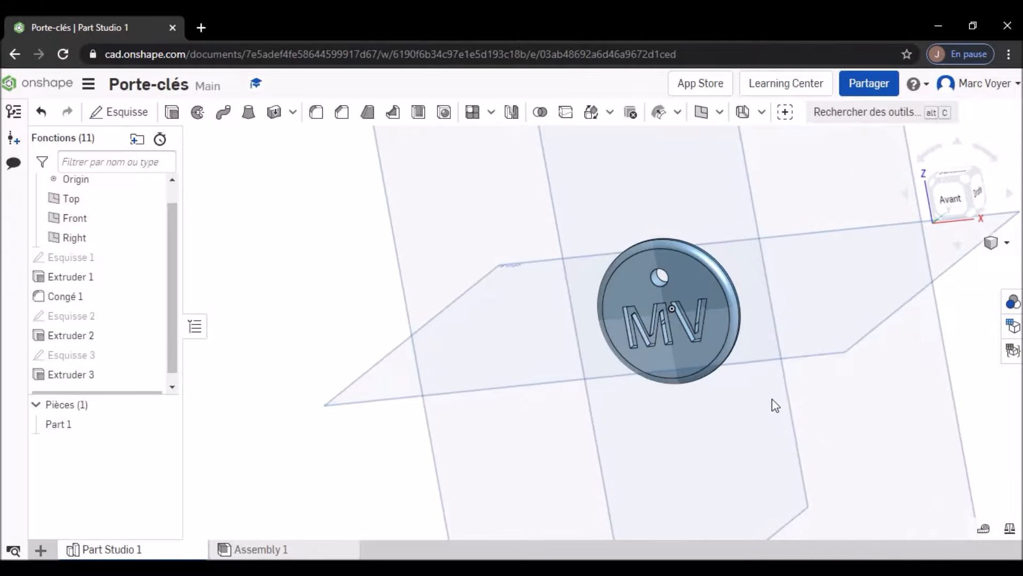
pyautogui.click(949, 196)
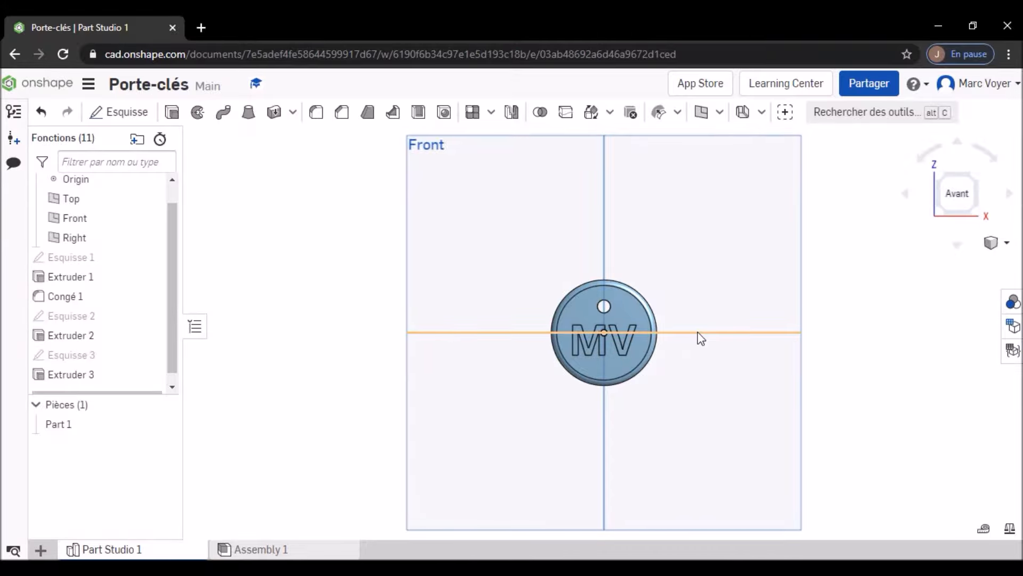
pyautogui.rightClick(68, 424)
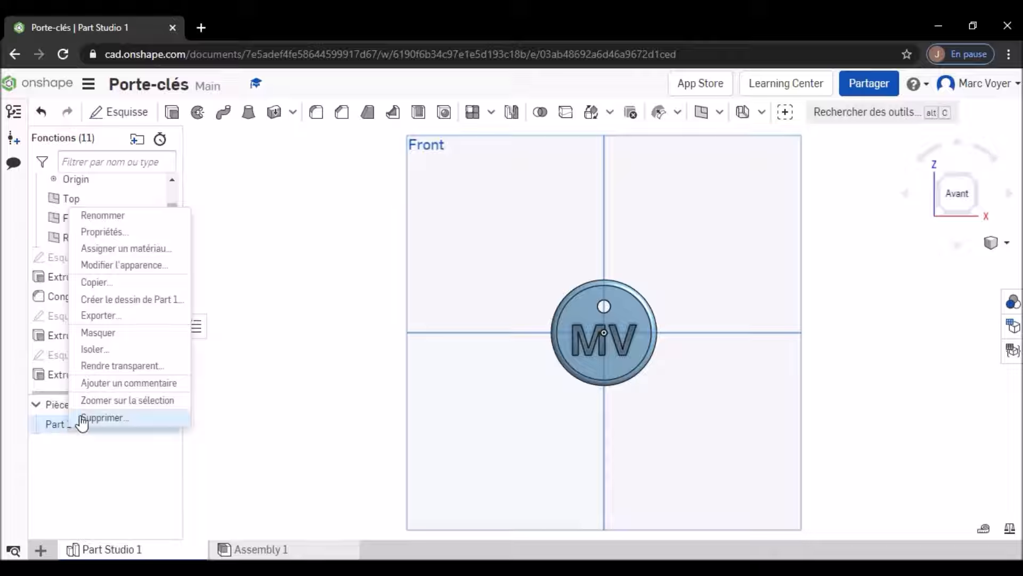
pyautogui.click(128, 317)
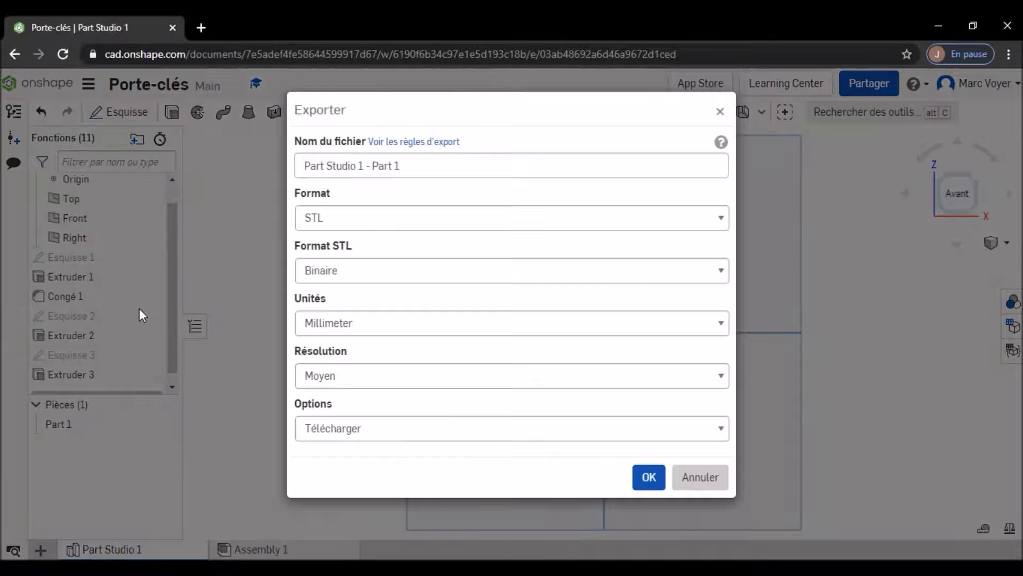
pyautogui.click(431, 167)
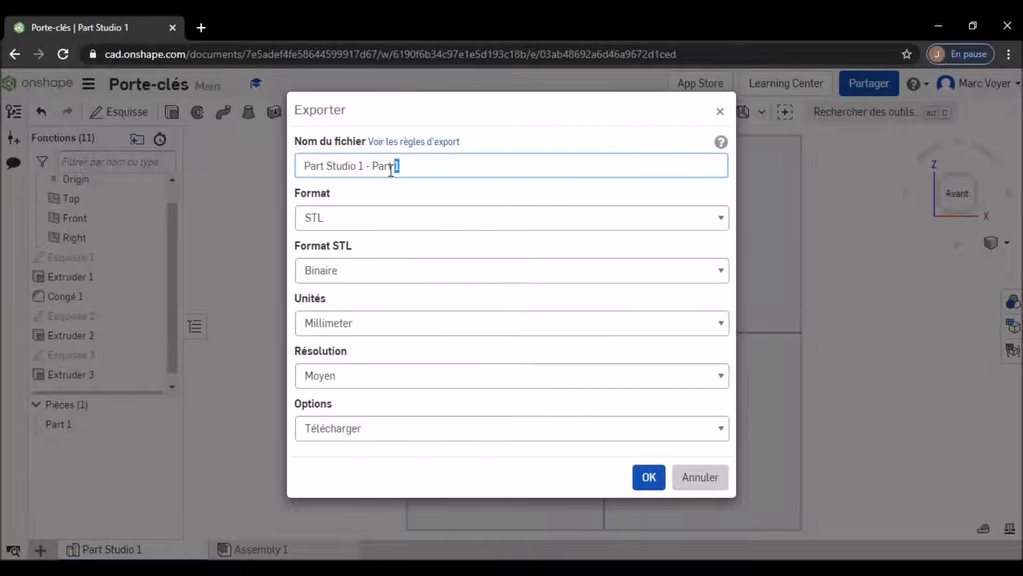
pyautogui.moveTo(411, 168); pyautogui.dragTo(266, 179)
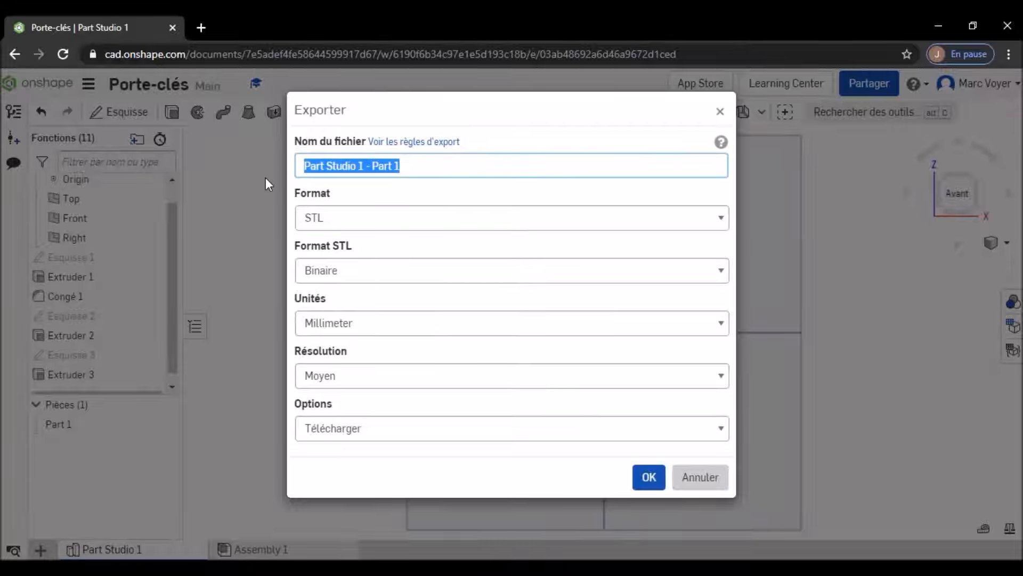
pyautogui.write('port')
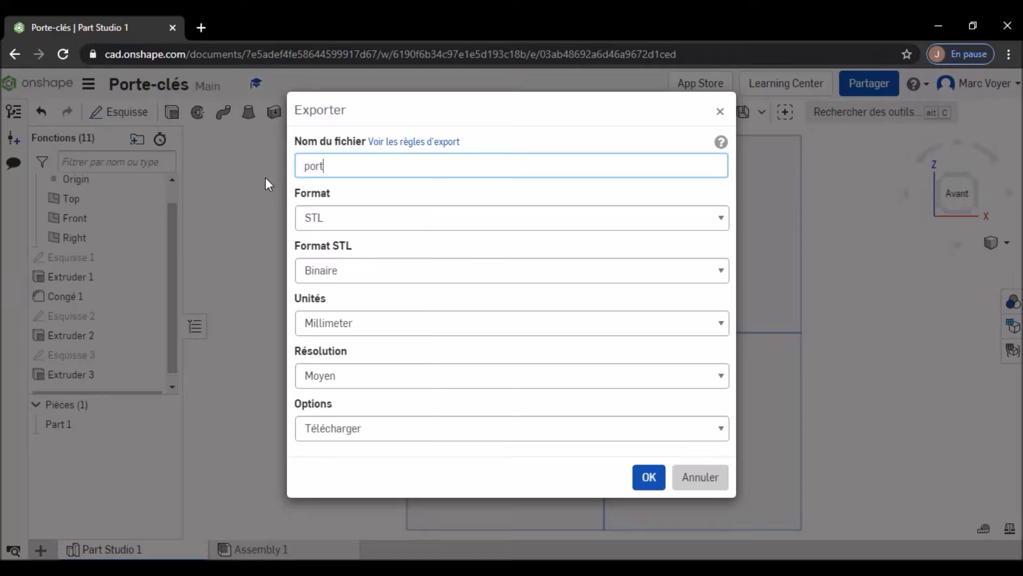
pyautogui.write('e-cles MV')
pyautogui.click(367, 226)
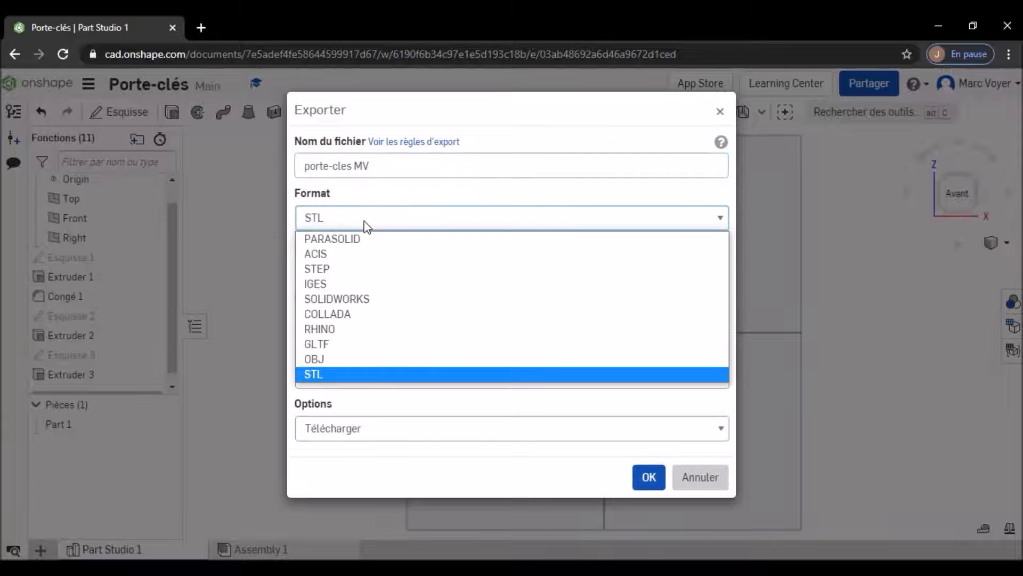
pyautogui.click(367, 226)
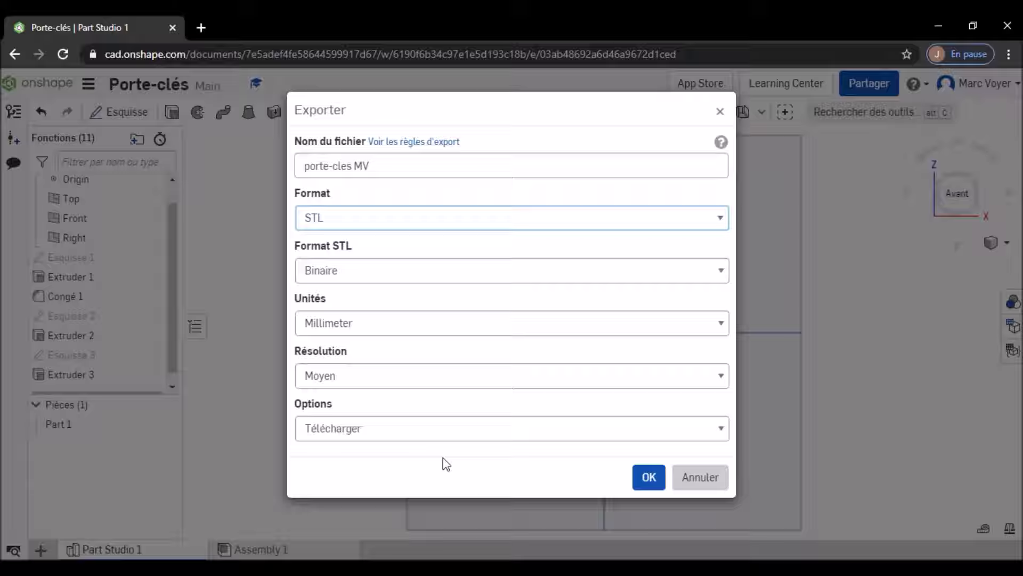
pyautogui.click(649, 475)
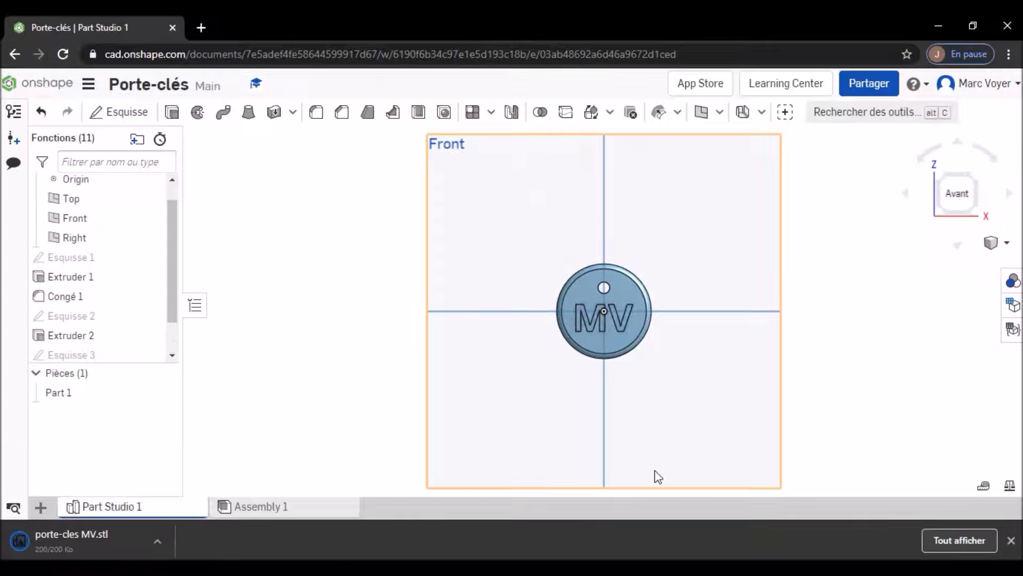
# Open the downloaded "porte-cles MV.stl" in Print 3D, examine the engraved keychain, and close the viewer.
pyautogui.click(91, 540)
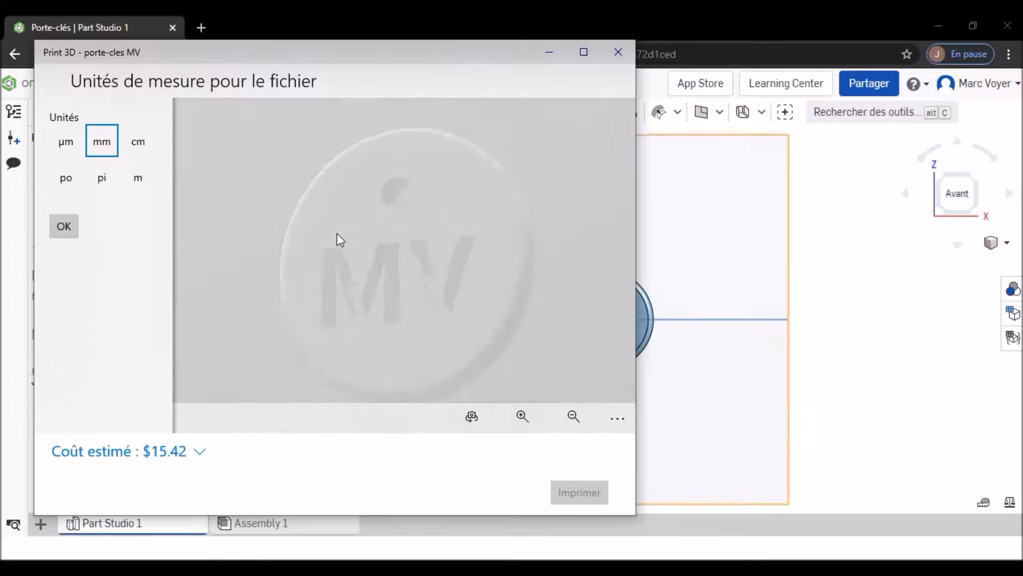
pyautogui.moveTo(525, 248)
pyautogui.mouseDown()
pyautogui.moveTo(352, 258)
pyautogui.moveTo(533, 251)
pyautogui.mouseUp()
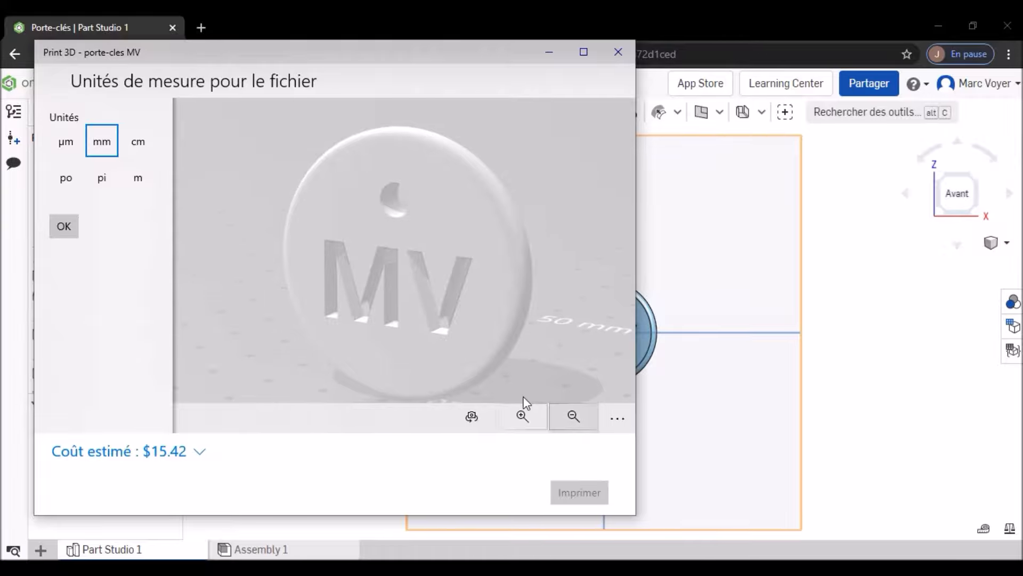
pyautogui.click(618, 53)
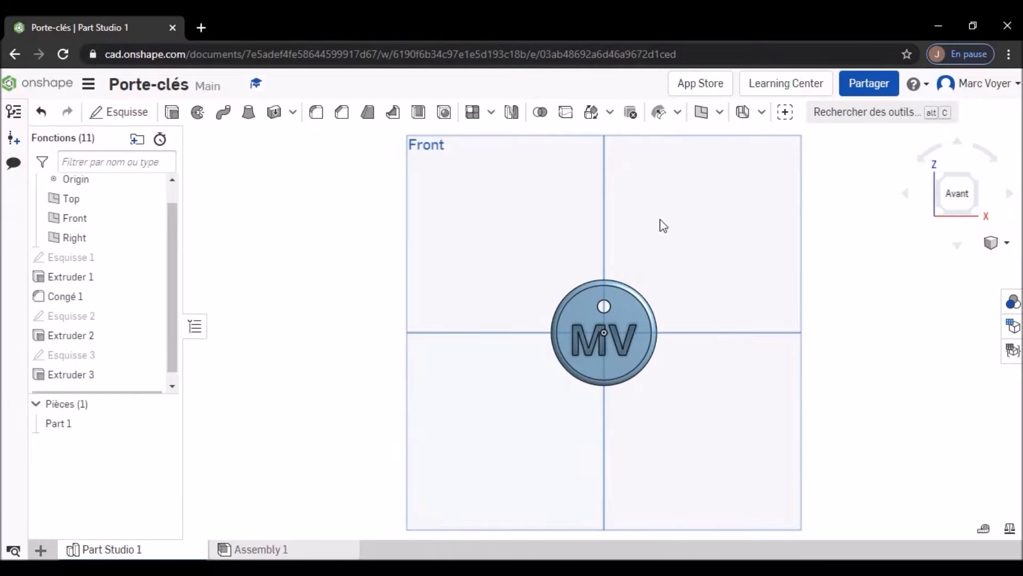
# Leave the Porte-clés document and return to the Onshape documents list.
pyautogui.click(44, 85)
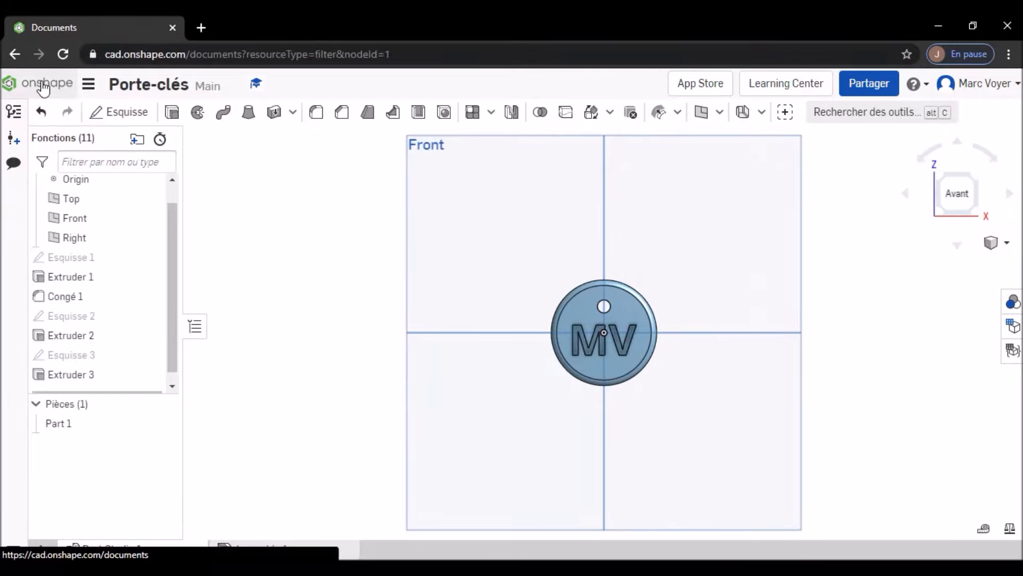